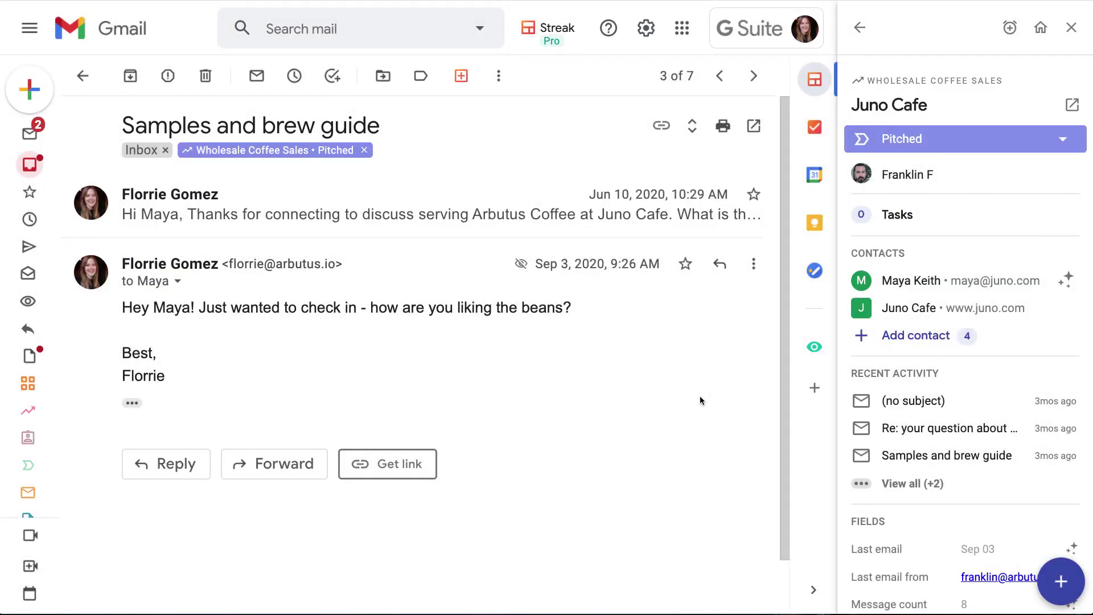
# Preview the hover cards of the Juno Cafe box's two contacts, ending on the Merchandising Manager
pyautogui.moveTo(956, 285)
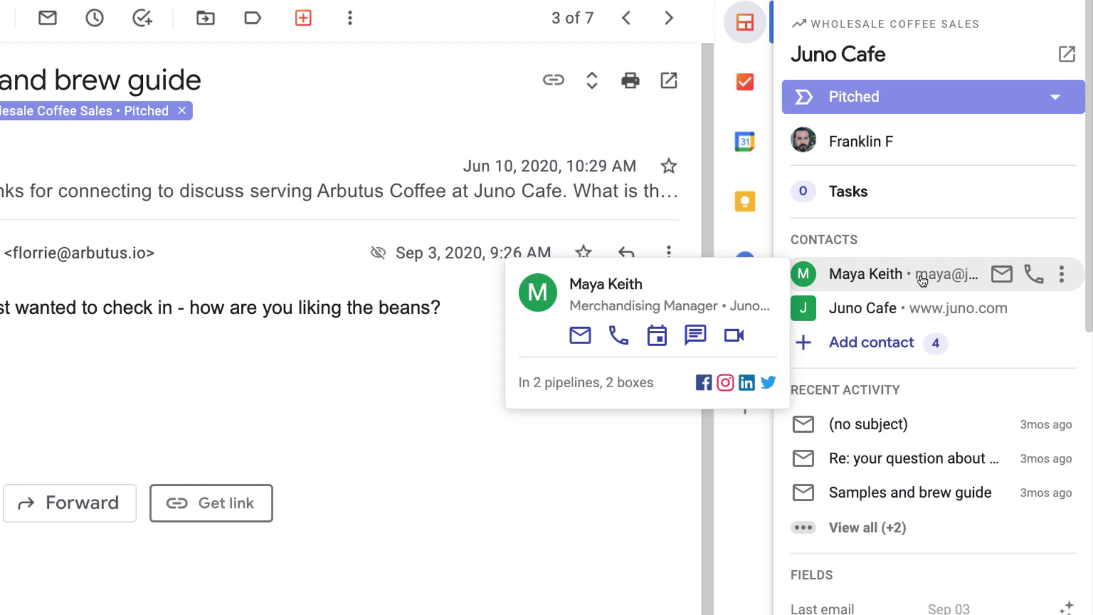
pyautogui.moveTo(922, 312)
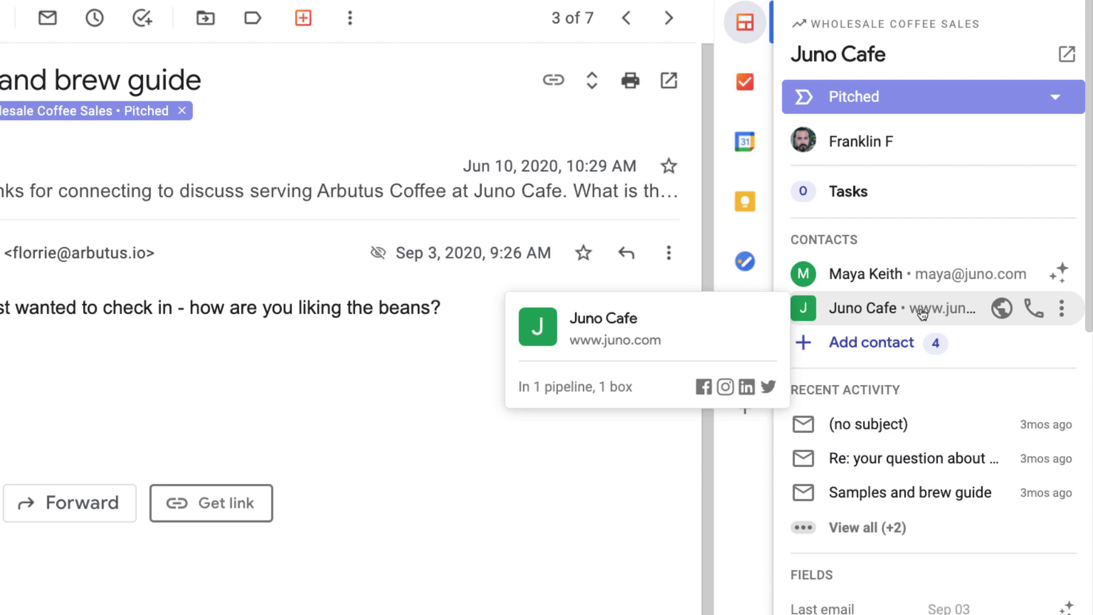
# Open the Merchandising Manager's contact details, check her related organization, then return to her details
pyautogui.moveTo(919, 276)
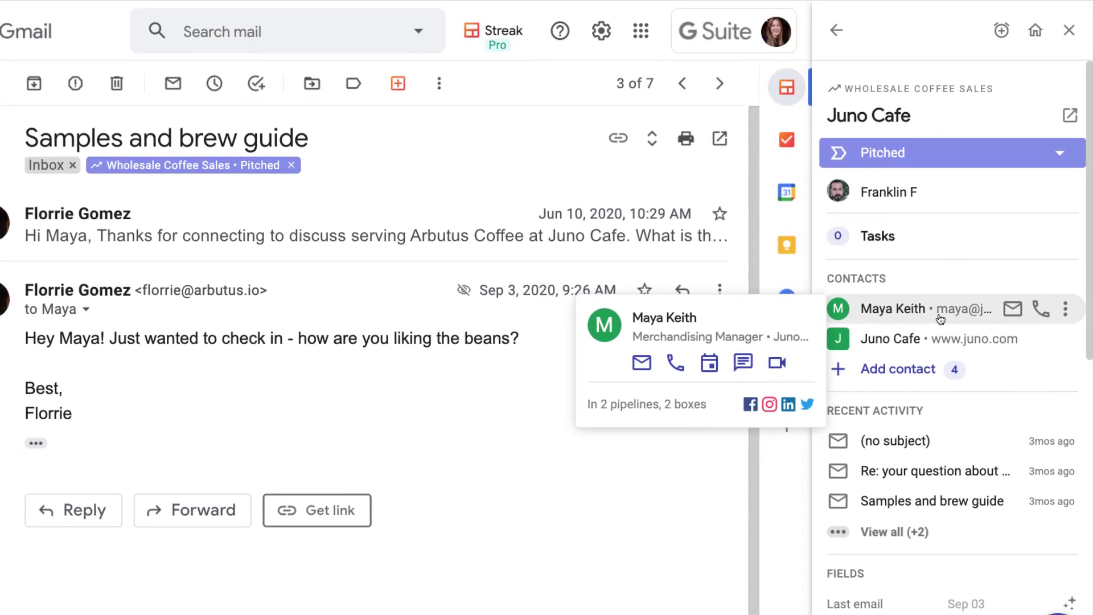
pyautogui.click(939, 314)
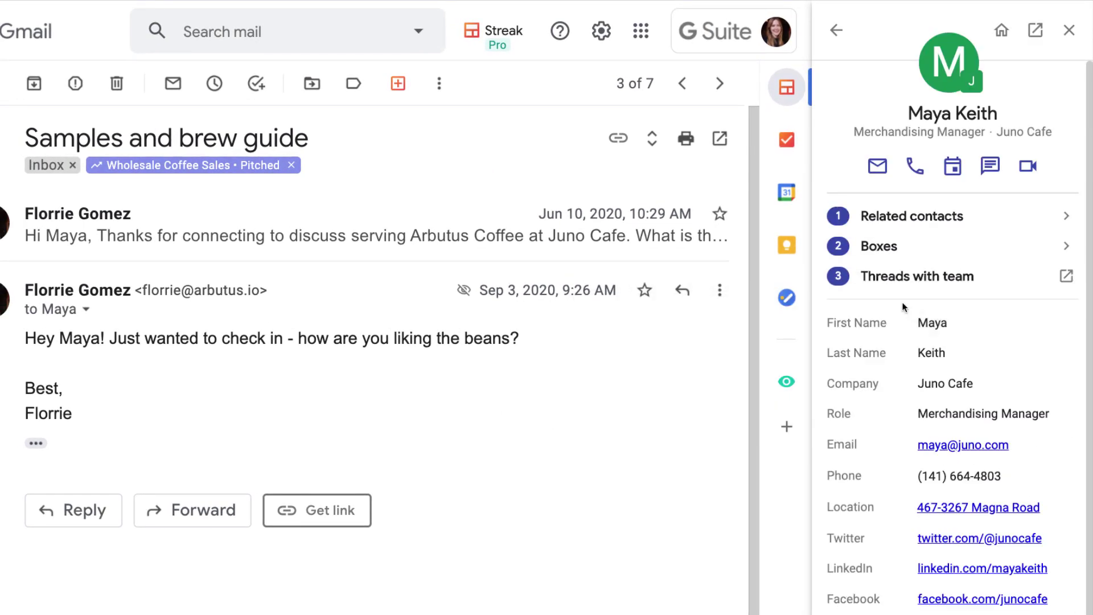
pyautogui.scroll(-1, 902, 316)
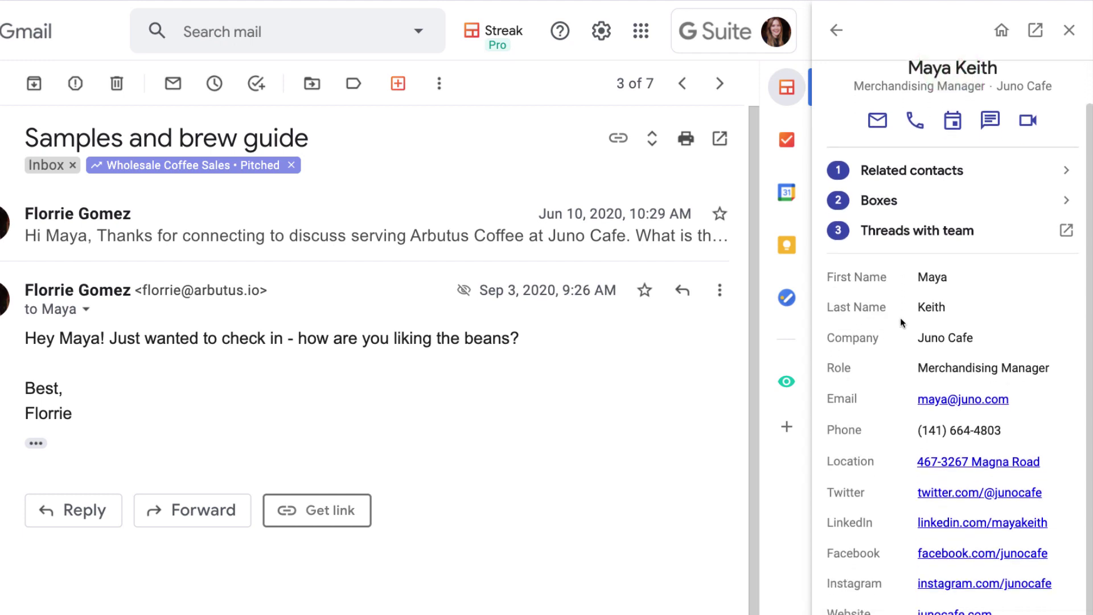
pyautogui.scroll(1, 902, 322)
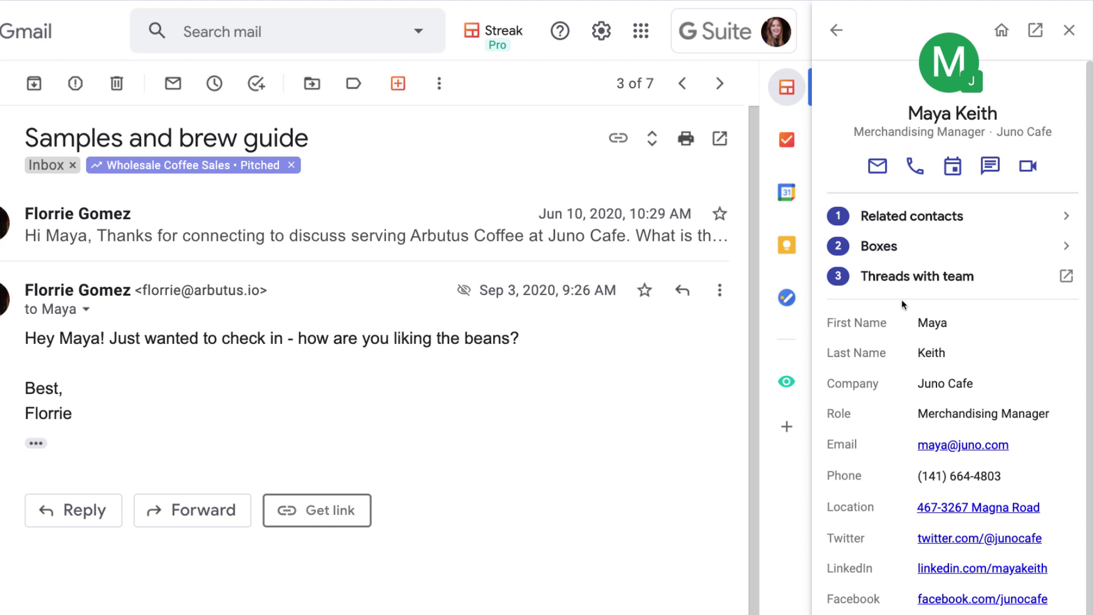
pyautogui.click(902, 224)
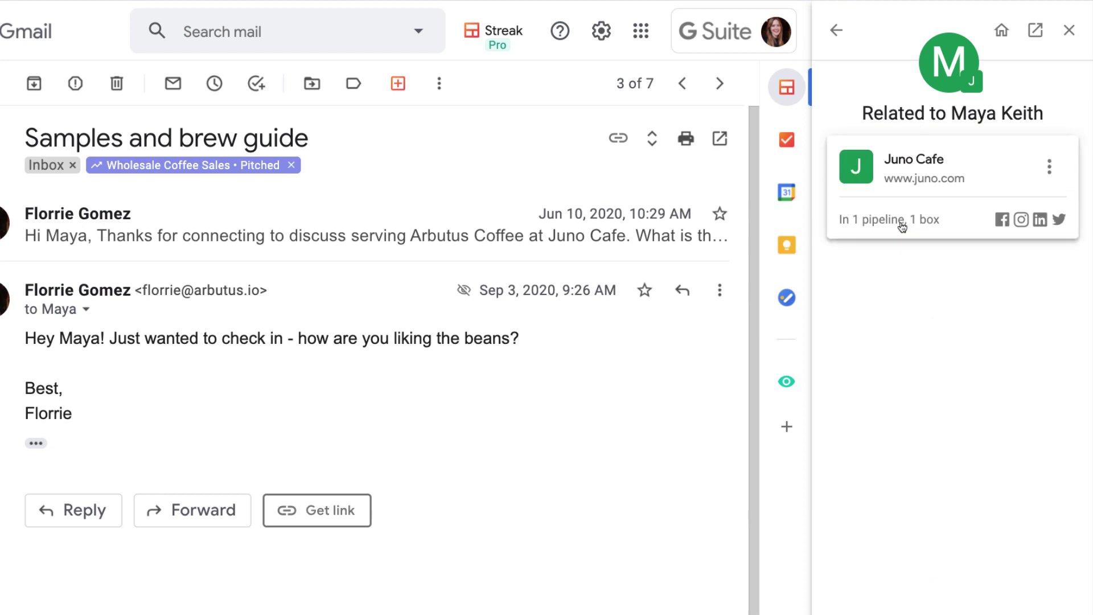
pyautogui.click(835, 32)
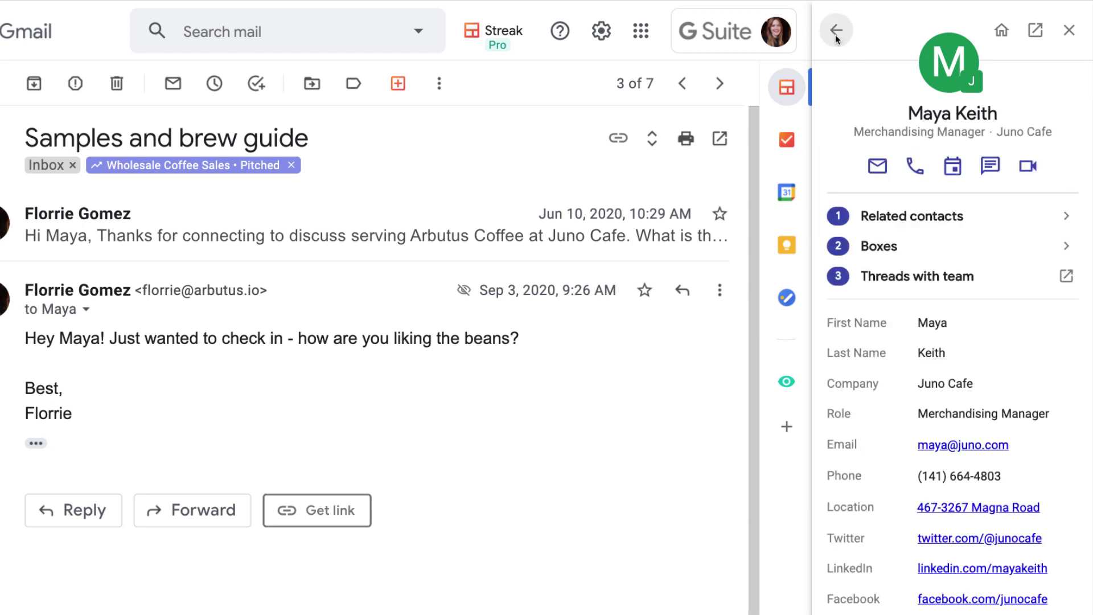
# List the Merchandising Manager's two boxes, then return to her contact profile
pyautogui.click(906, 251)
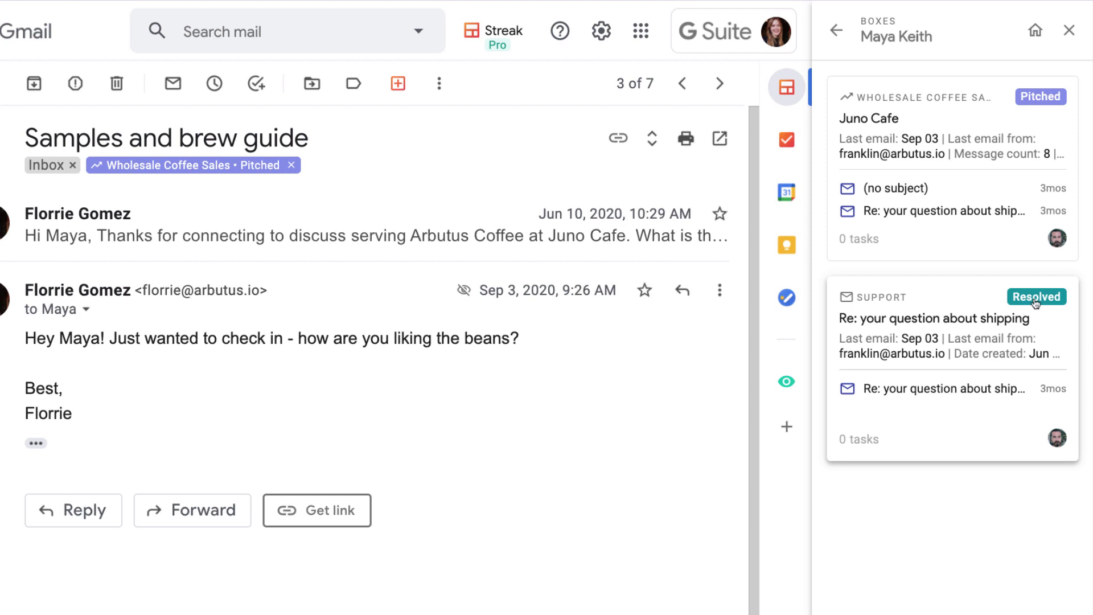
pyautogui.click(836, 34)
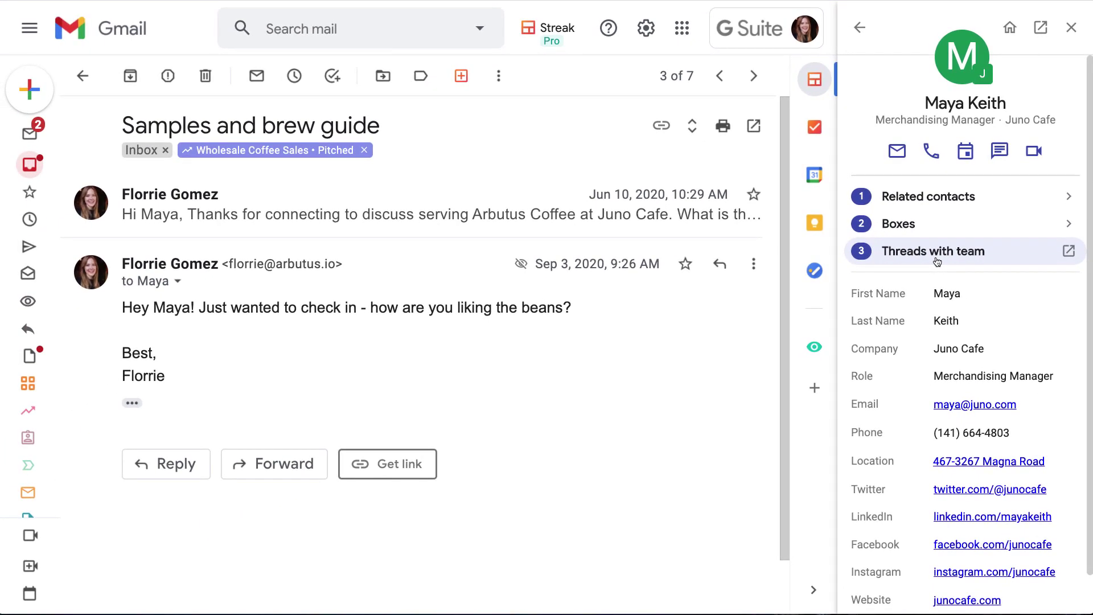
# Open the Merchandising Manager's full contact page and scroll through her team threads
pyautogui.click(937, 258)
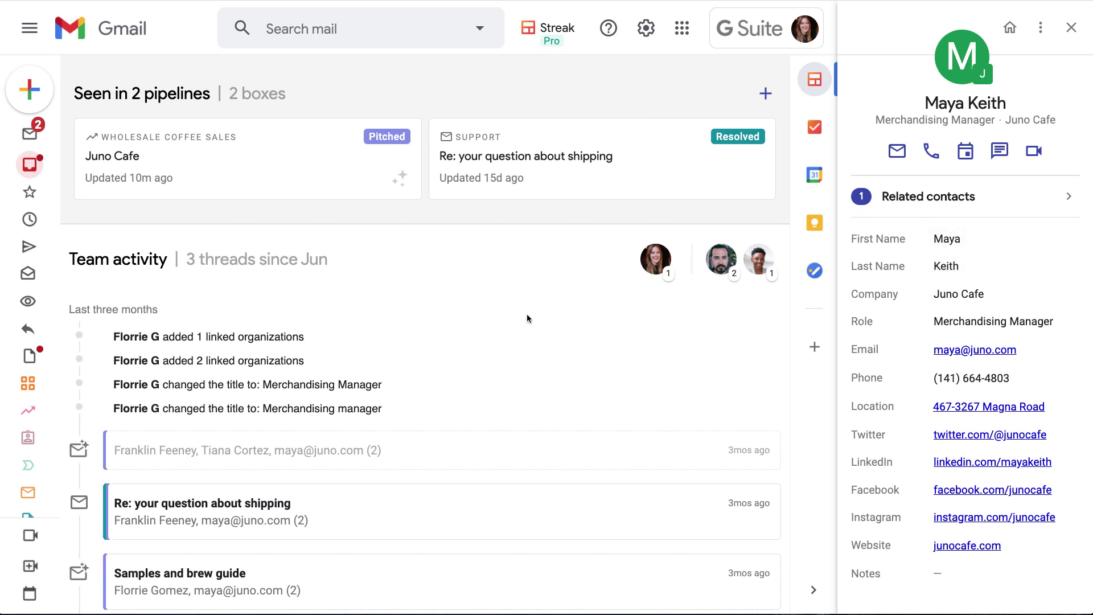
pyautogui.scroll(-2, 503, 322)
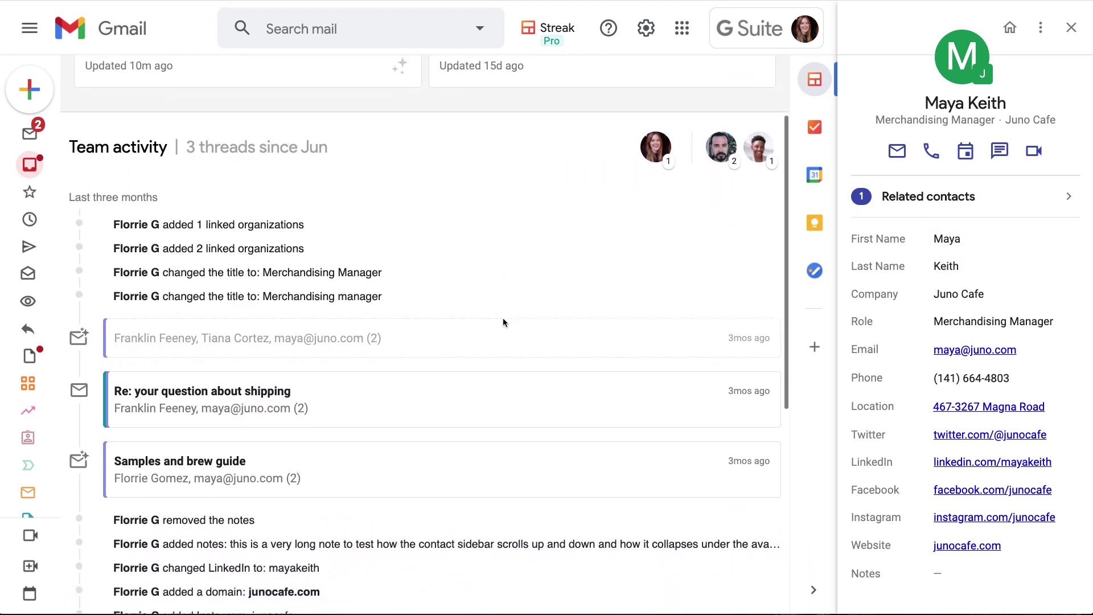
pyautogui.scroll(-2, 503, 323)
pyautogui.scroll(2, 503, 322)
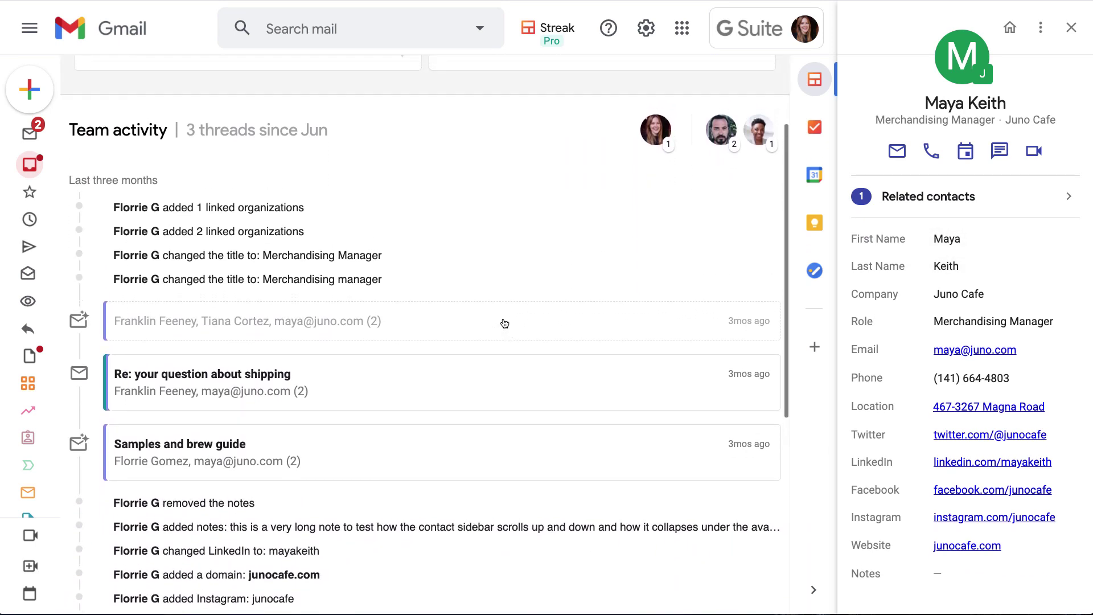
pyautogui.scroll(2, 504, 323)
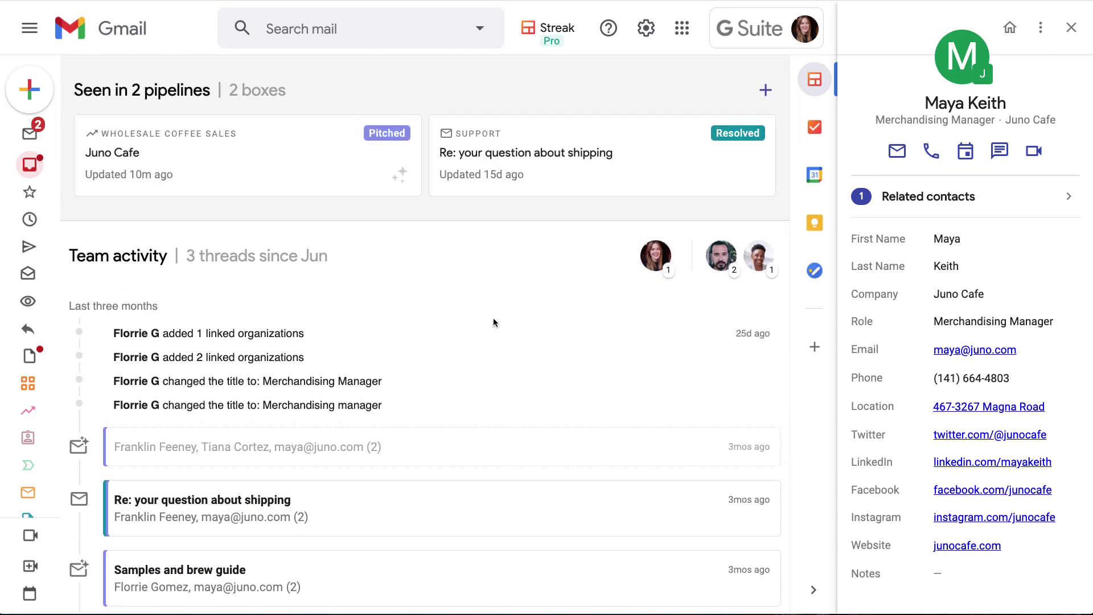
pyautogui.scroll(-1, 341, 412)
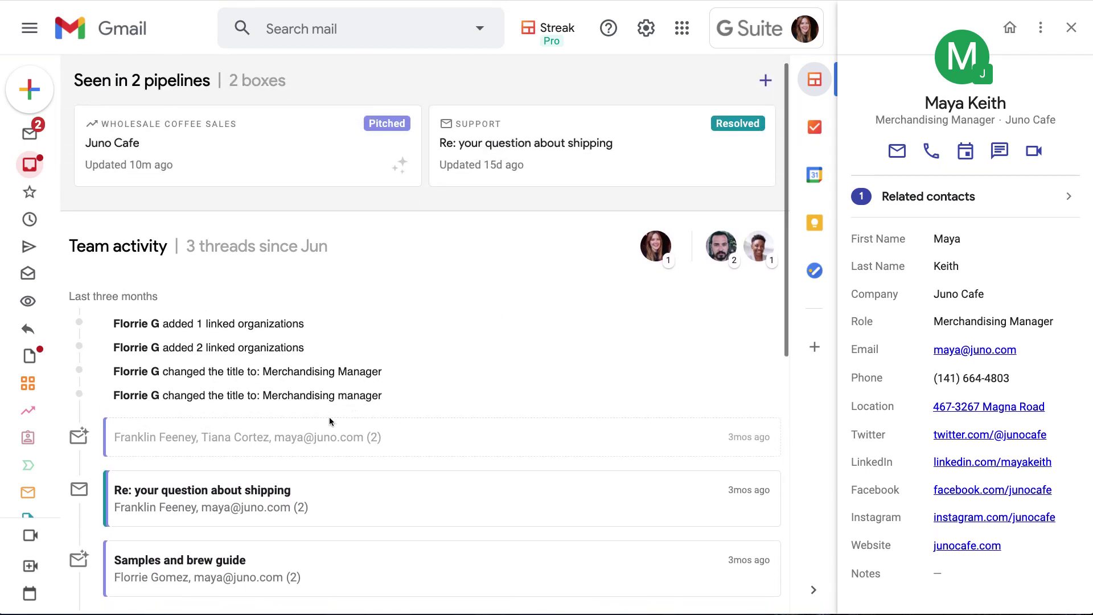
# Open the 'Re: your question about shipping' thread, then return to the contact page
pyautogui.click(245, 495)
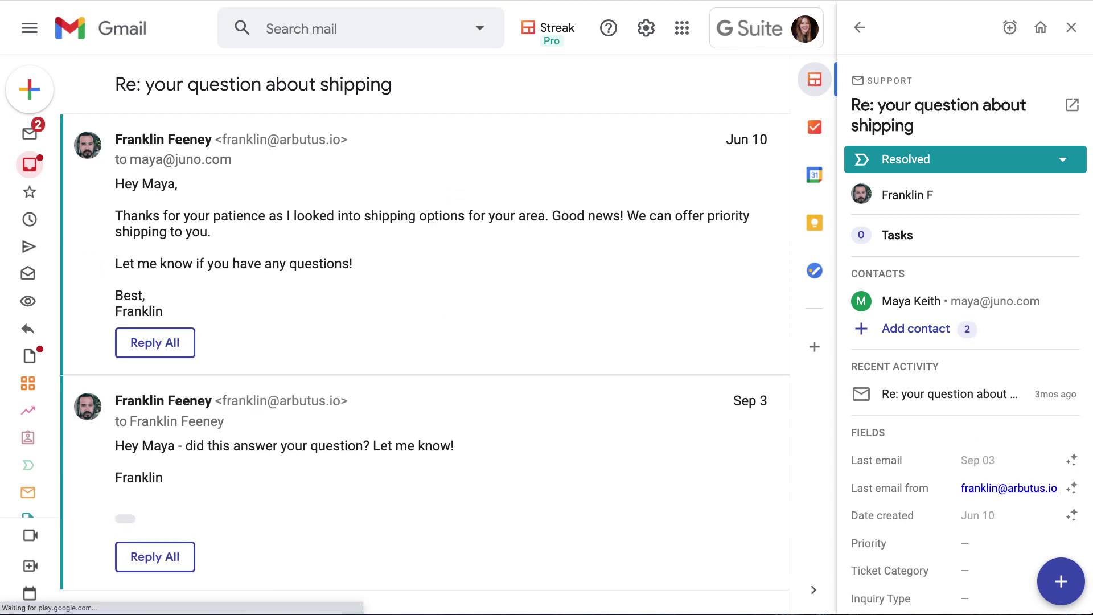
pyautogui.hotkey('alt', 'Left')
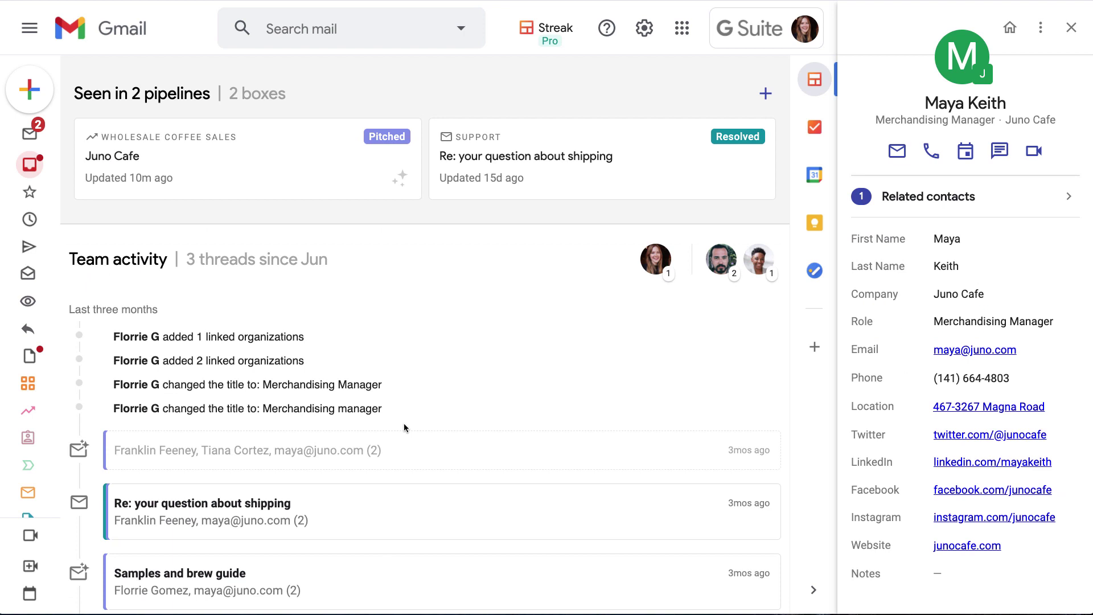
pyautogui.scroll(-2, 405, 424)
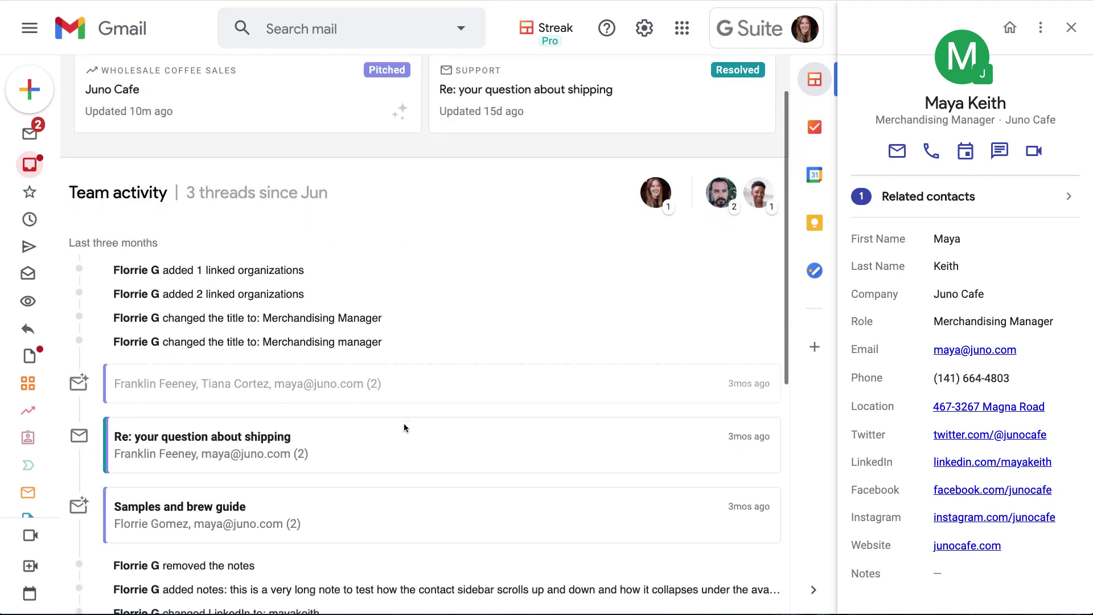
pyautogui.scroll(-1, 404, 425)
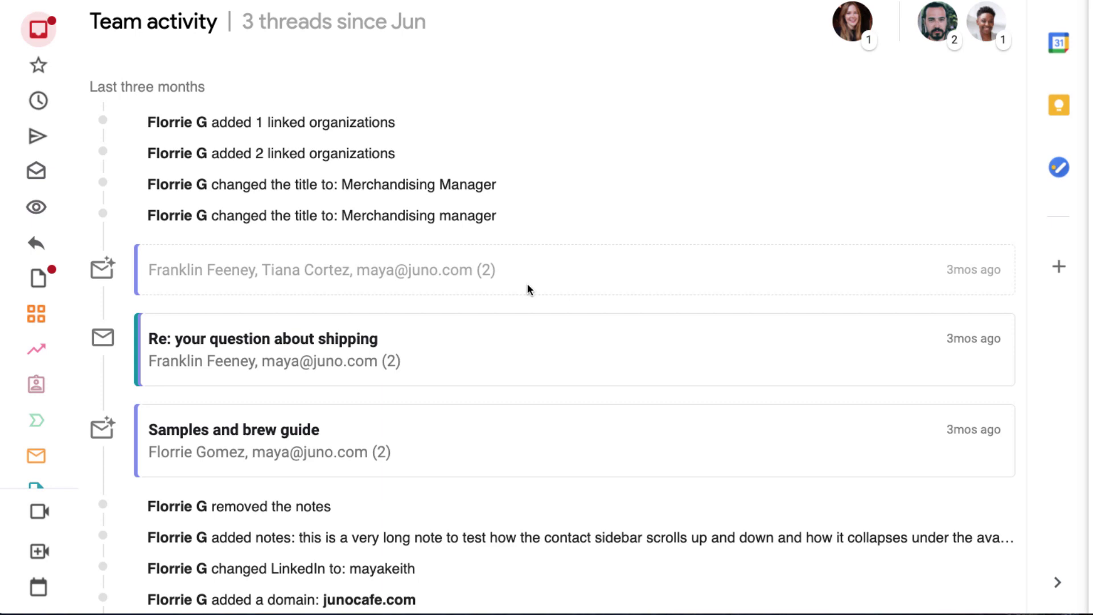
pyautogui.scroll(3, 527, 289)
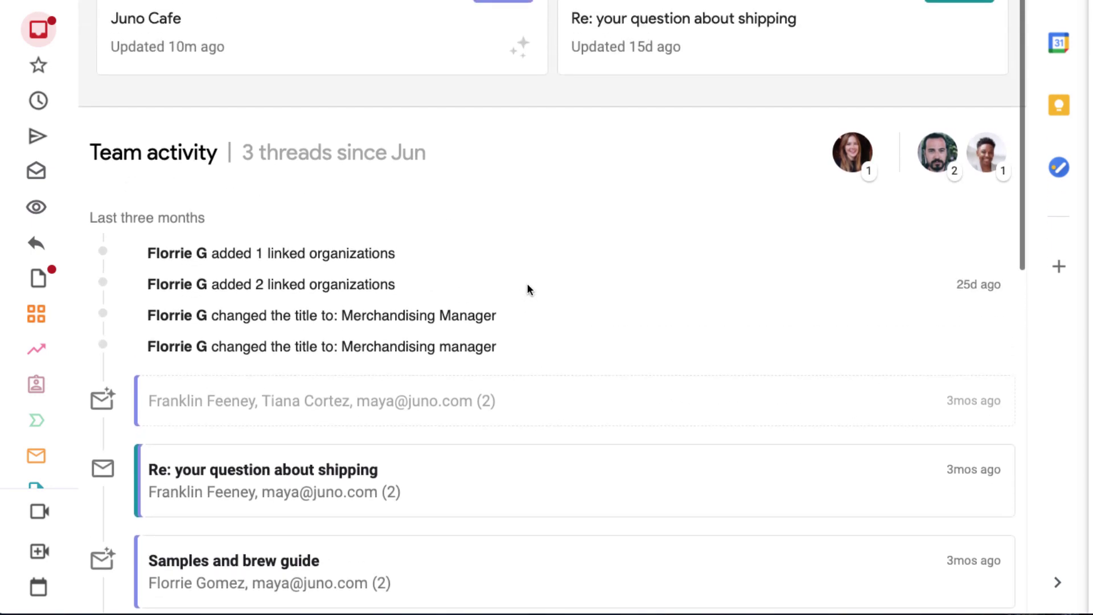
pyautogui.click(986, 153)
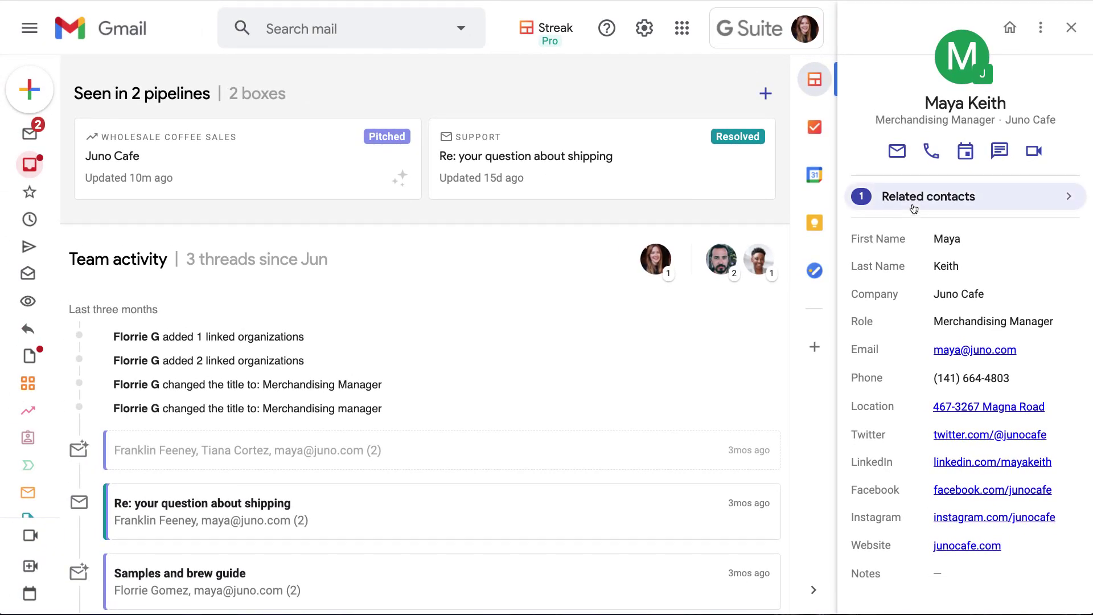
# Open the Juno Cafe organization page and list its two related contacts
pyautogui.click(913, 209)
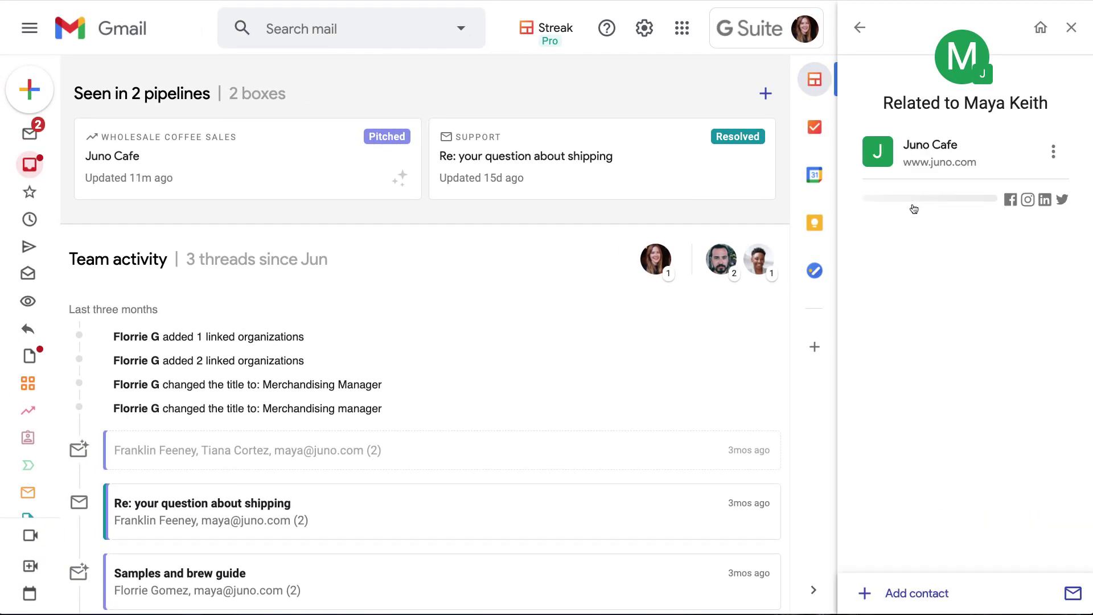
pyautogui.click(918, 166)
pyautogui.scroll(-3, 499, 266)
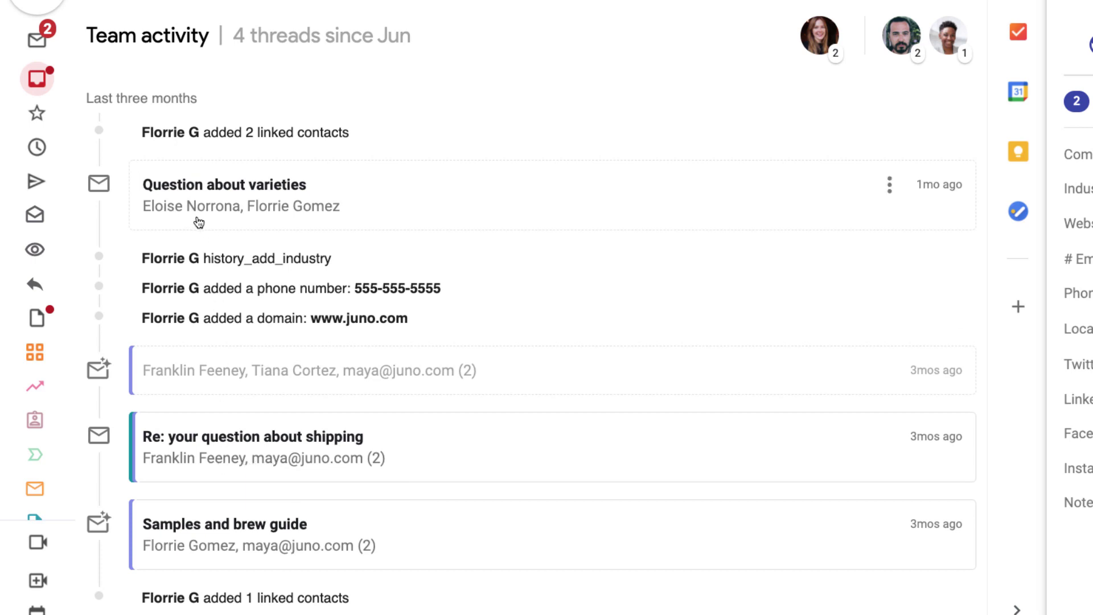
pyautogui.click(932, 191)
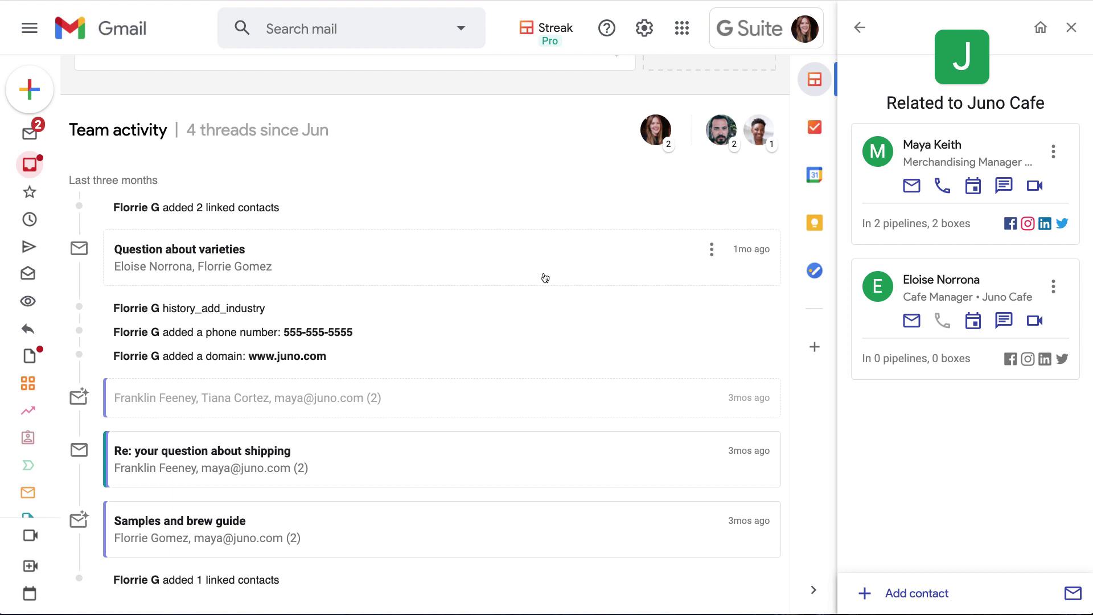
pyautogui.scroll(3, 545, 277)
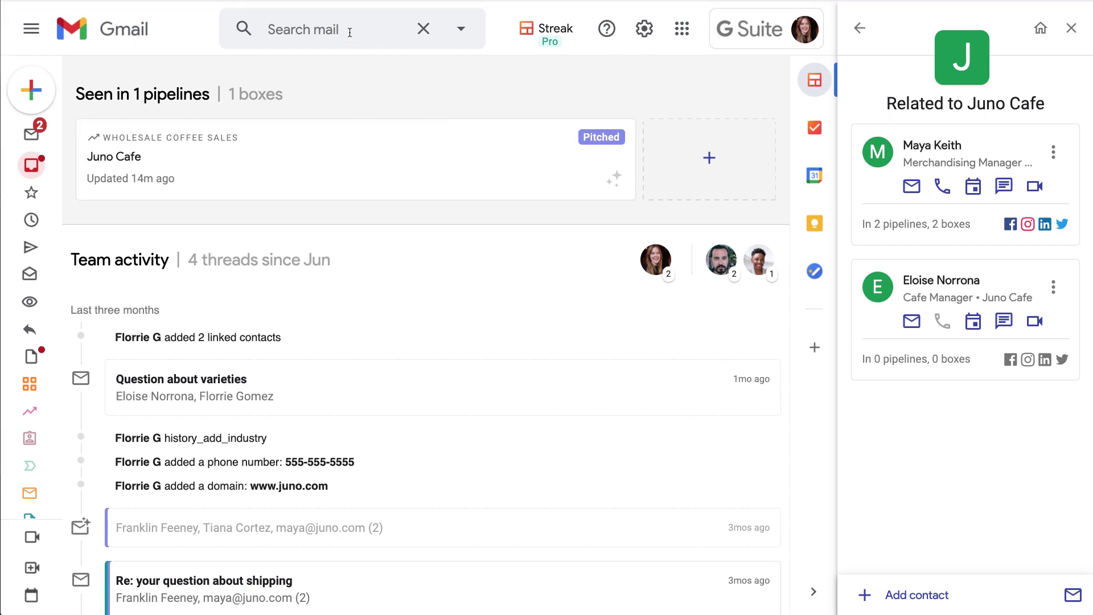
# Search Gmail for the contact by first name and open her contact record from the suggestions
pyautogui.click(350, 30)
pyautogui.write('maya')
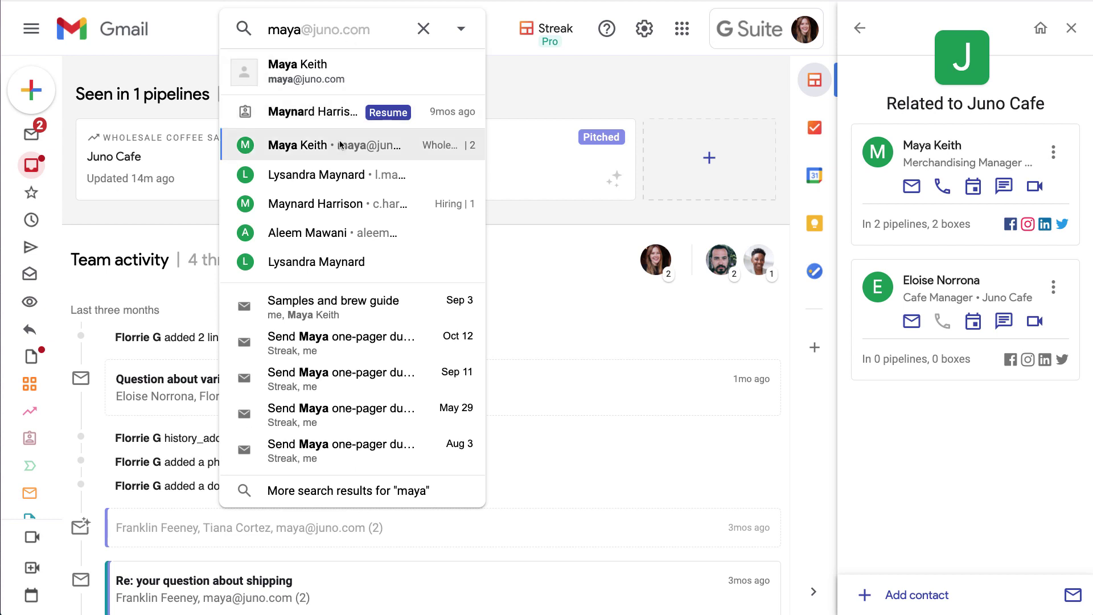
pyautogui.click(340, 146)
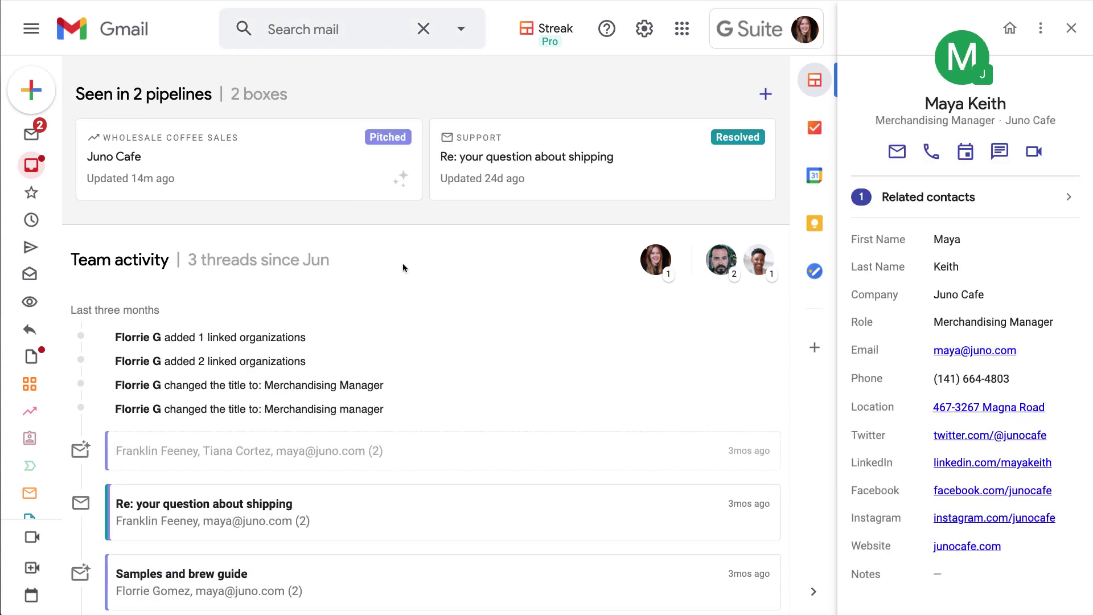
pyautogui.scroll(-3, 599, 370)
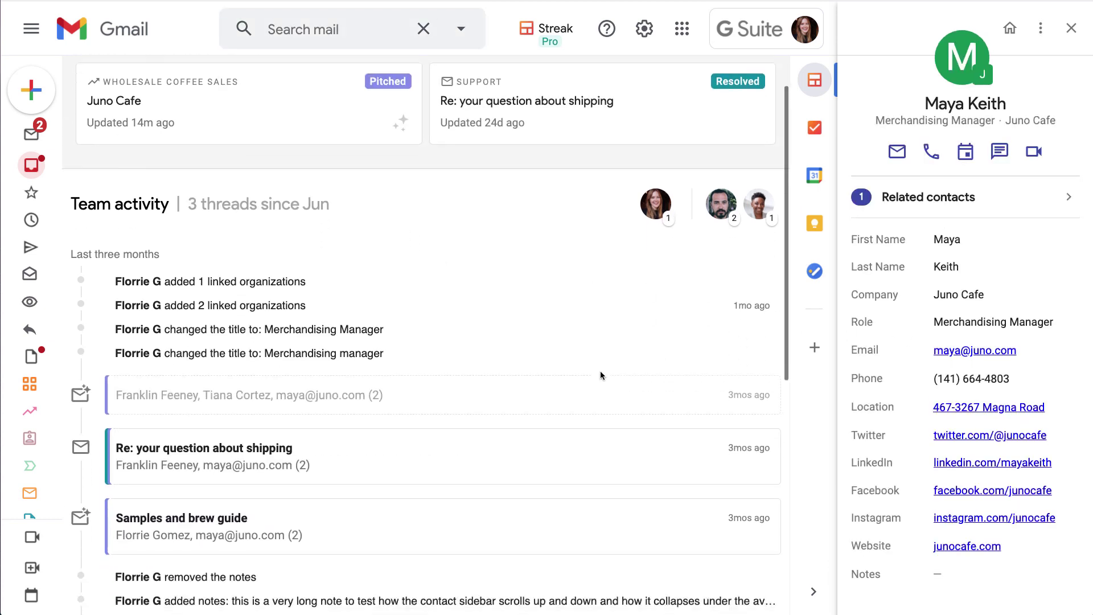
pyautogui.scroll(3, 568, 334)
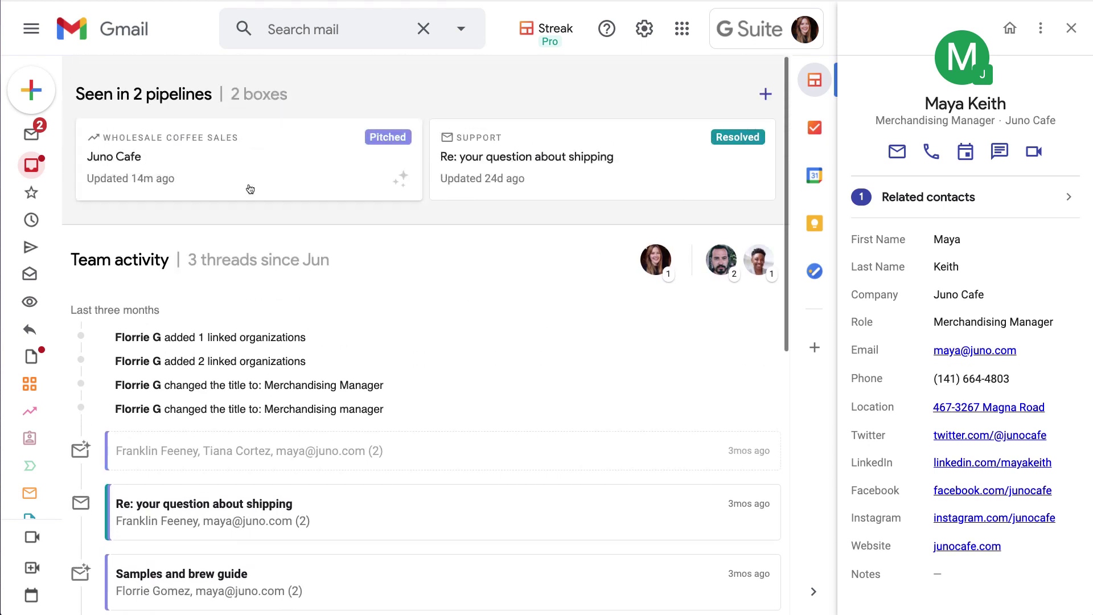
pyautogui.click(242, 174)
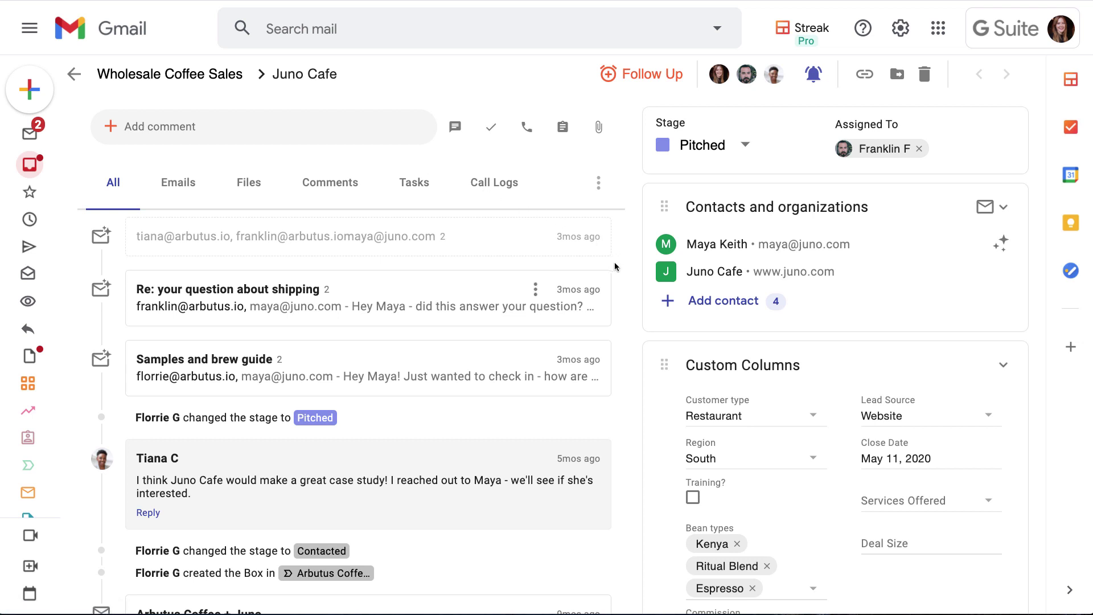
pyautogui.scroll(-3, 615, 266)
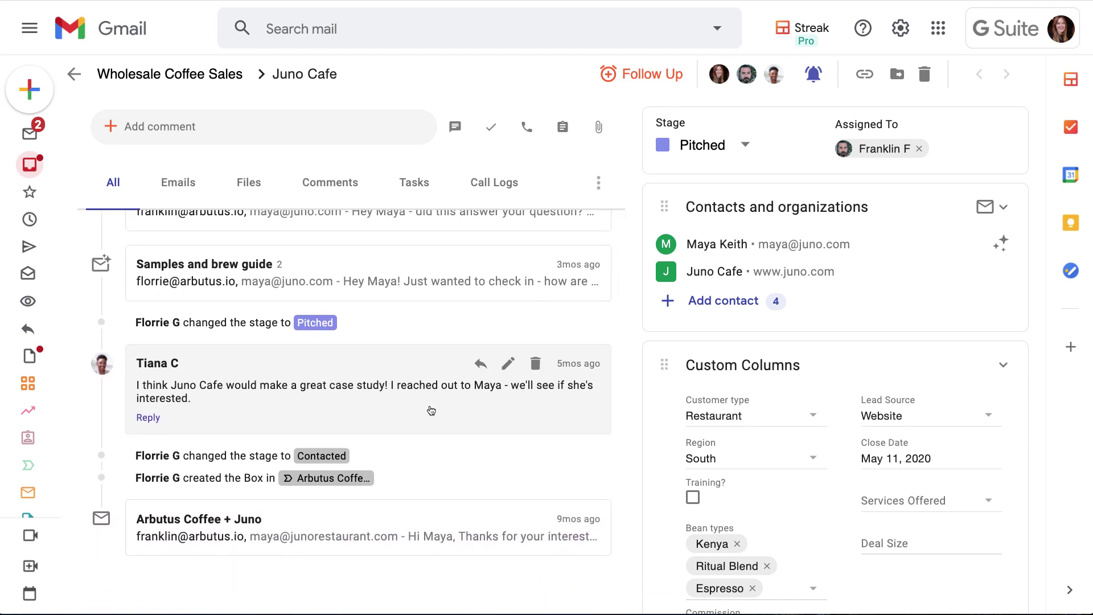
pyautogui.scroll(3, 427, 409)
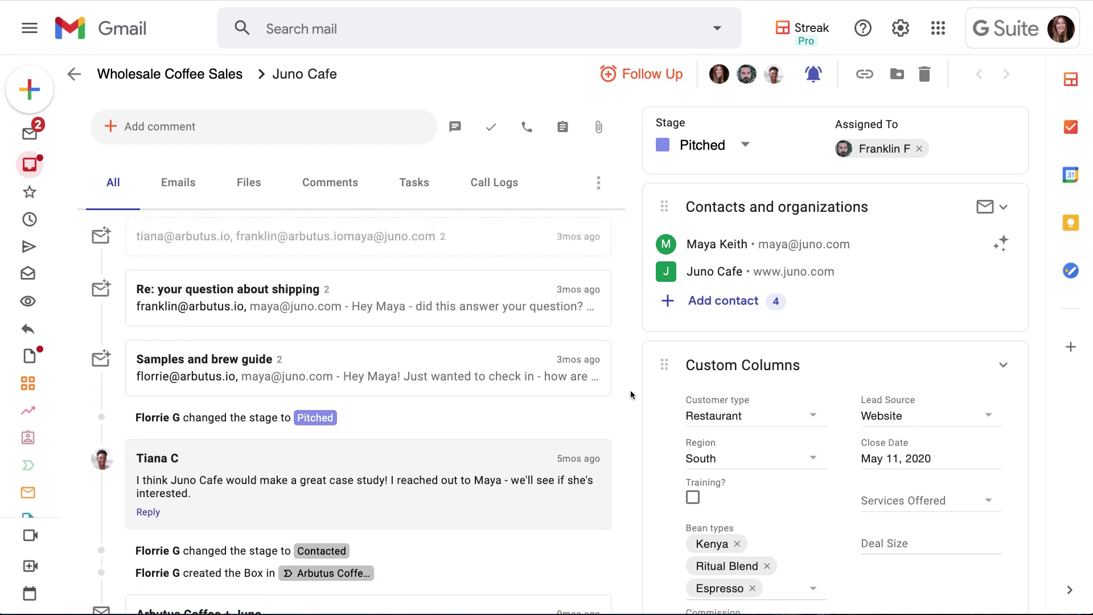
pyautogui.scroll(-2, 660, 396)
pyautogui.scroll(-2, 661, 395)
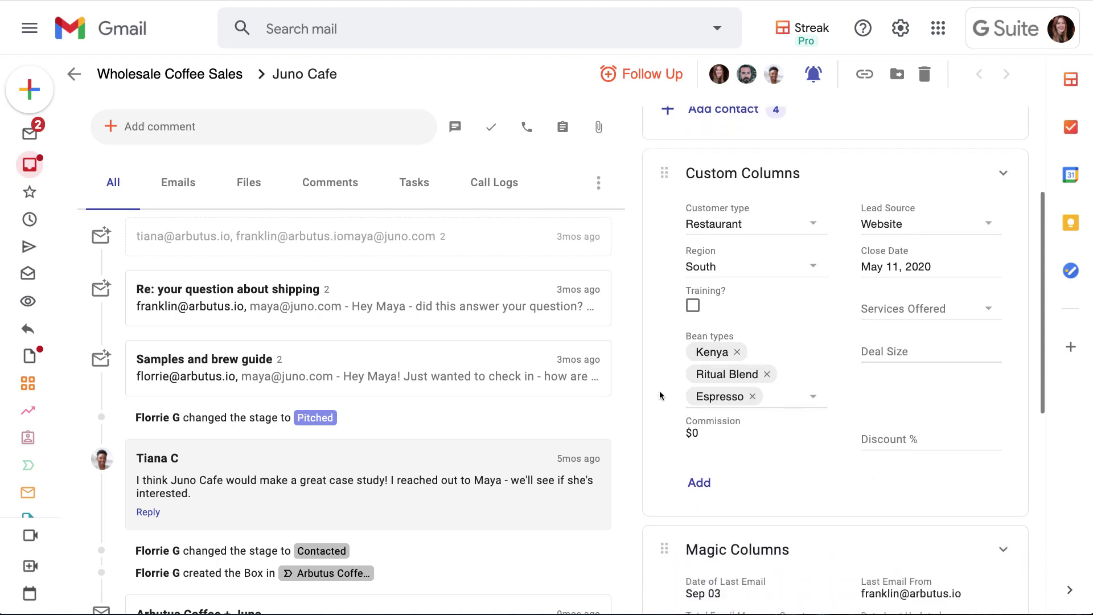
pyautogui.scroll(-2, 659, 390)
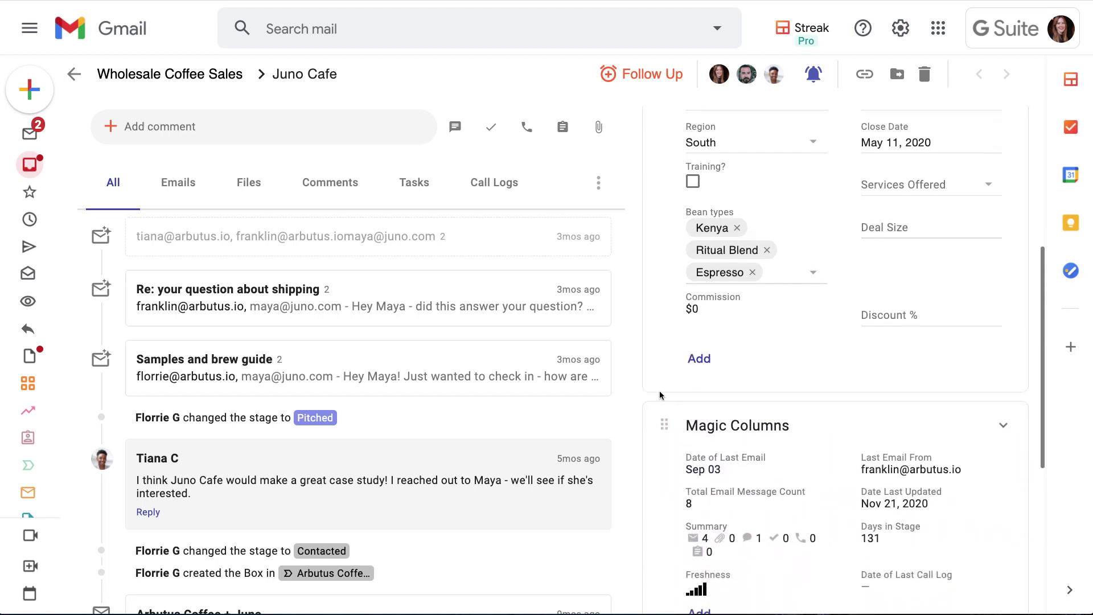
pyautogui.scroll(7, 659, 391)
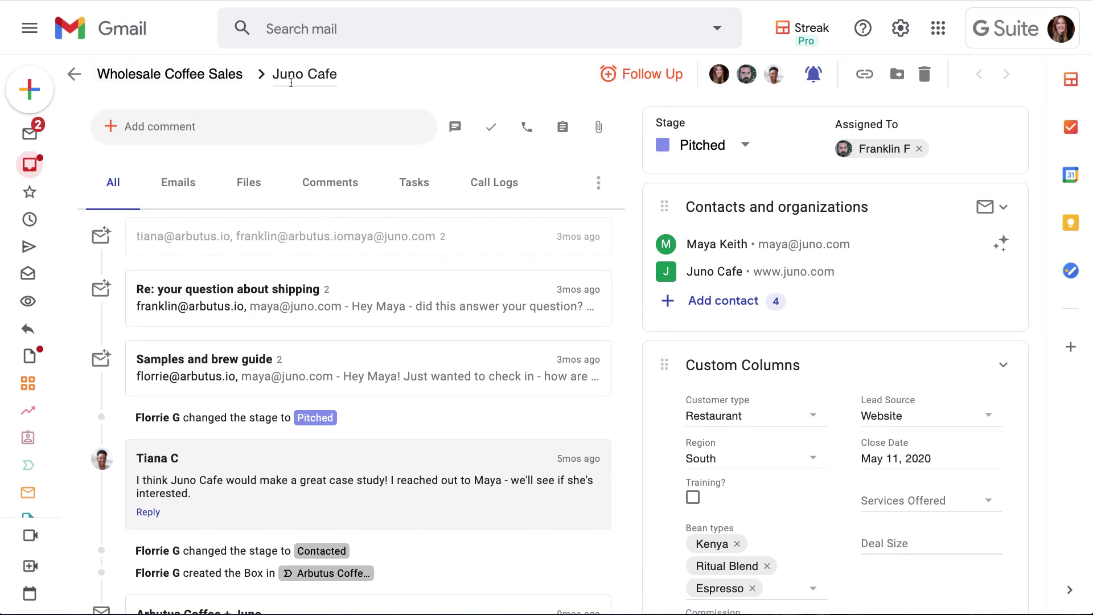
# View a contact in the Hiring pipeline, then open Support and inspect its Incoming tickets
pyautogui.moveTo(750, 281)
pyautogui.click(58, 440)
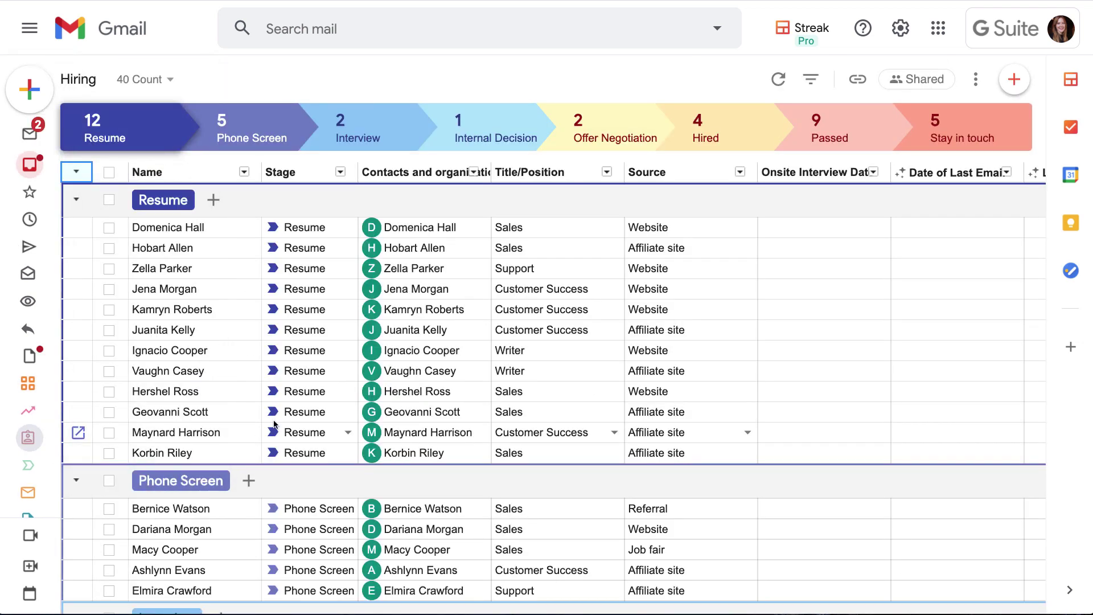
pyautogui.click(404, 233)
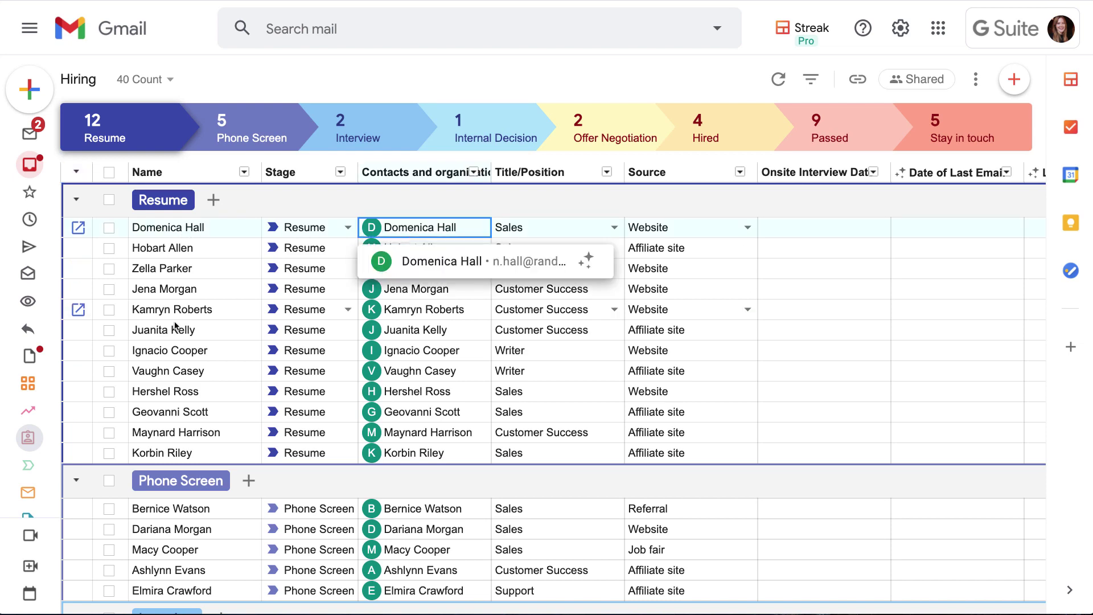
pyautogui.moveTo(31, 469)
pyautogui.click(64, 496)
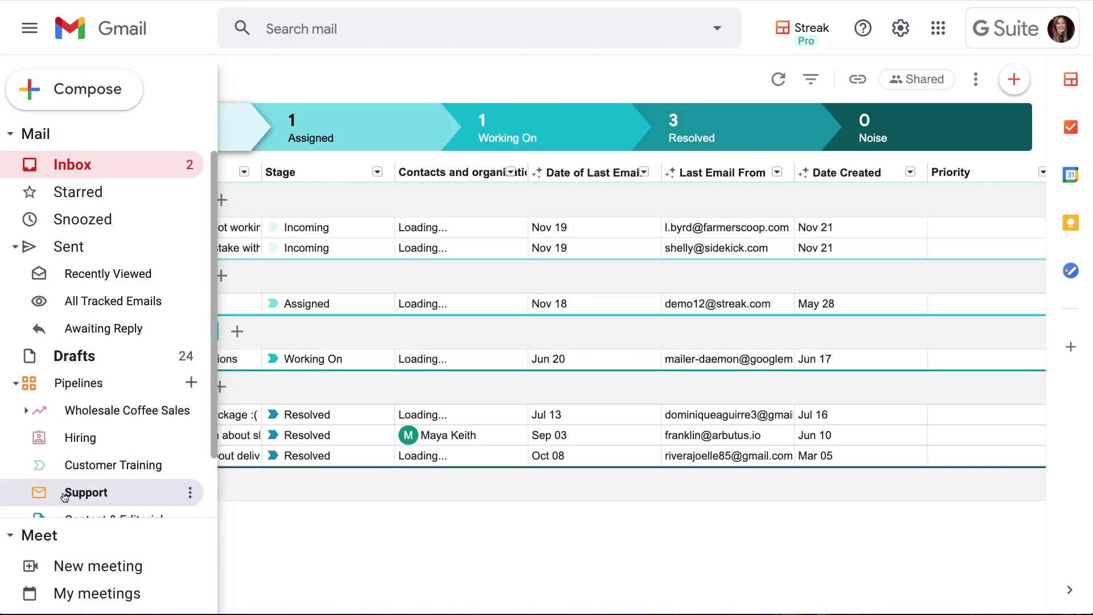
pyautogui.click(183, 230)
pyautogui.click(182, 248)
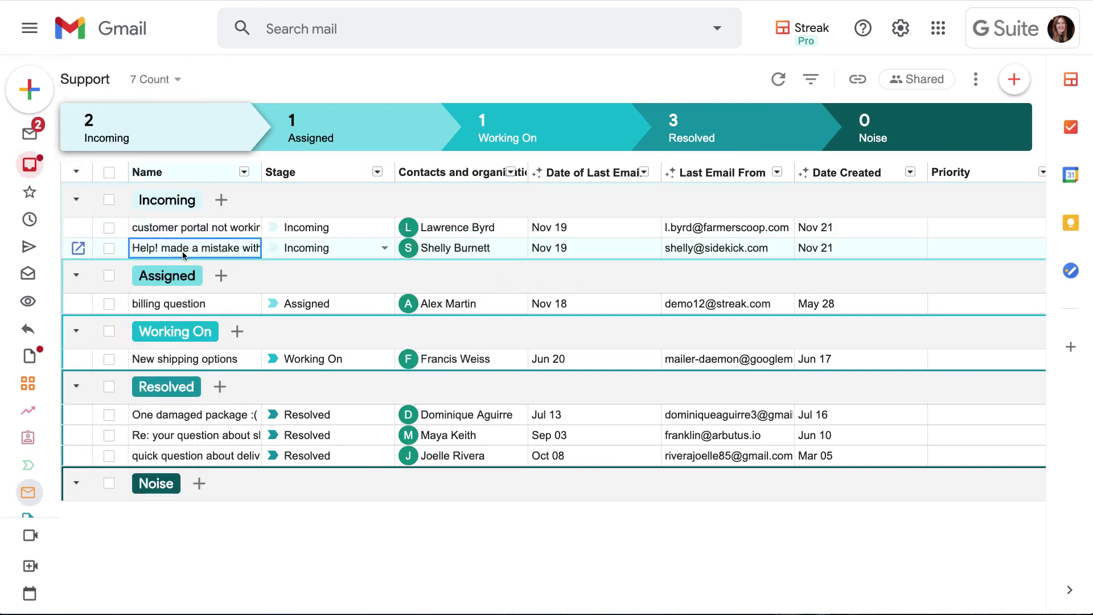
pyautogui.click(433, 235)
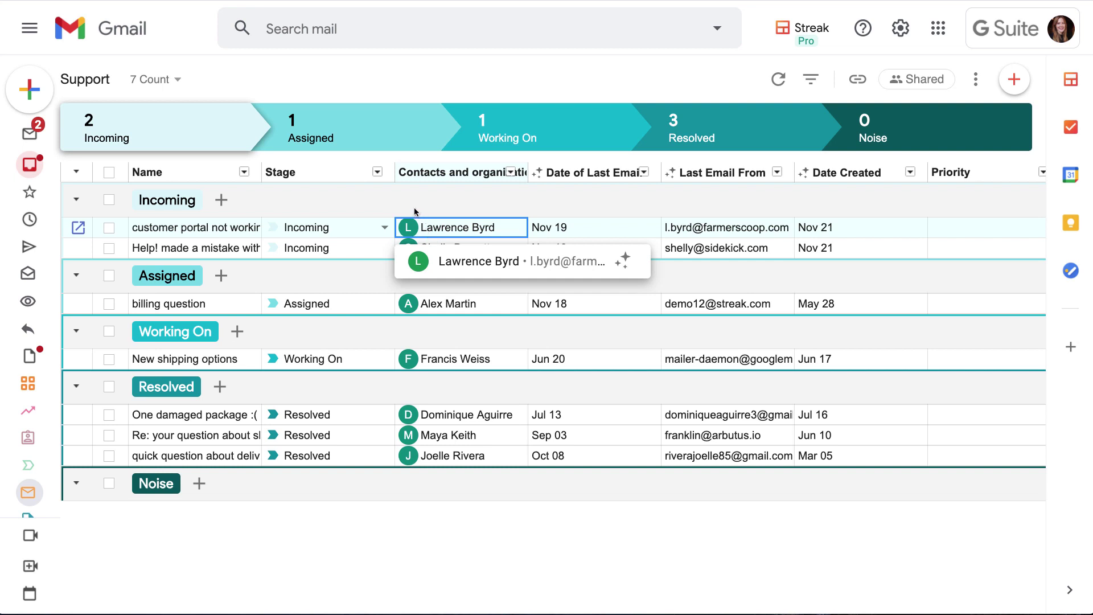
pyautogui.click(414, 212)
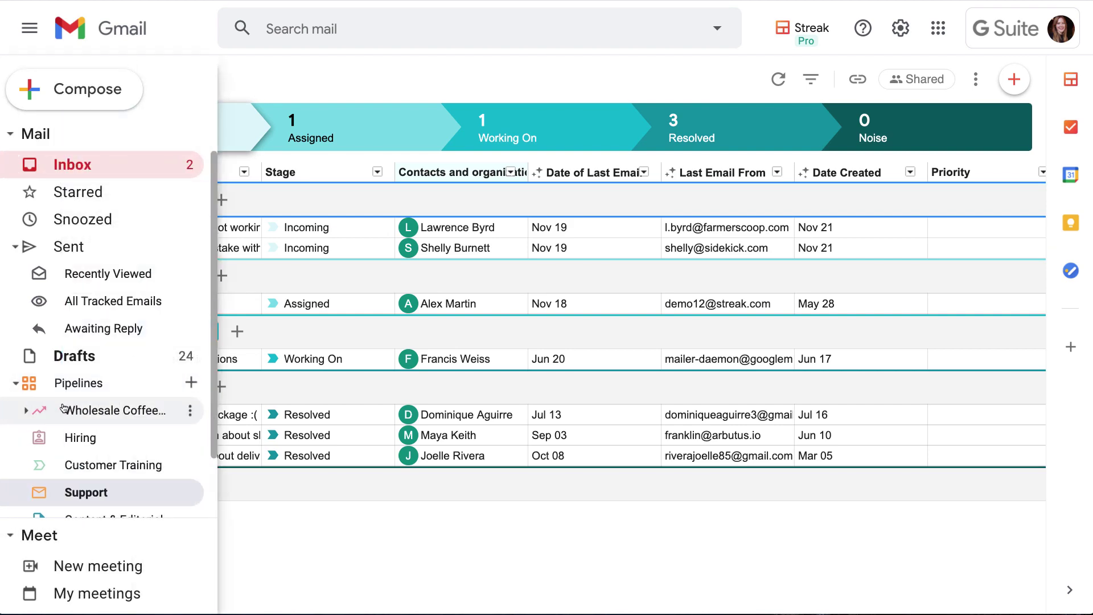
# Reopen Juno Cafe from Wholesale Coffee Sales' Pitched stage and add a calendar event via the contact's hover card
pyautogui.click(64, 409)
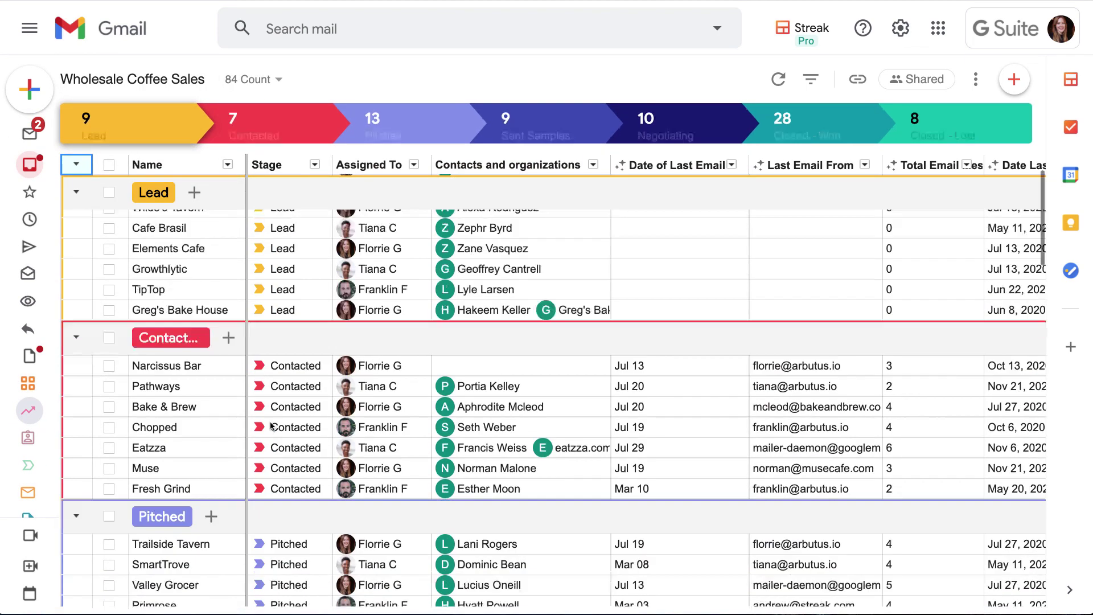
pyautogui.scroll(-5, 272, 426)
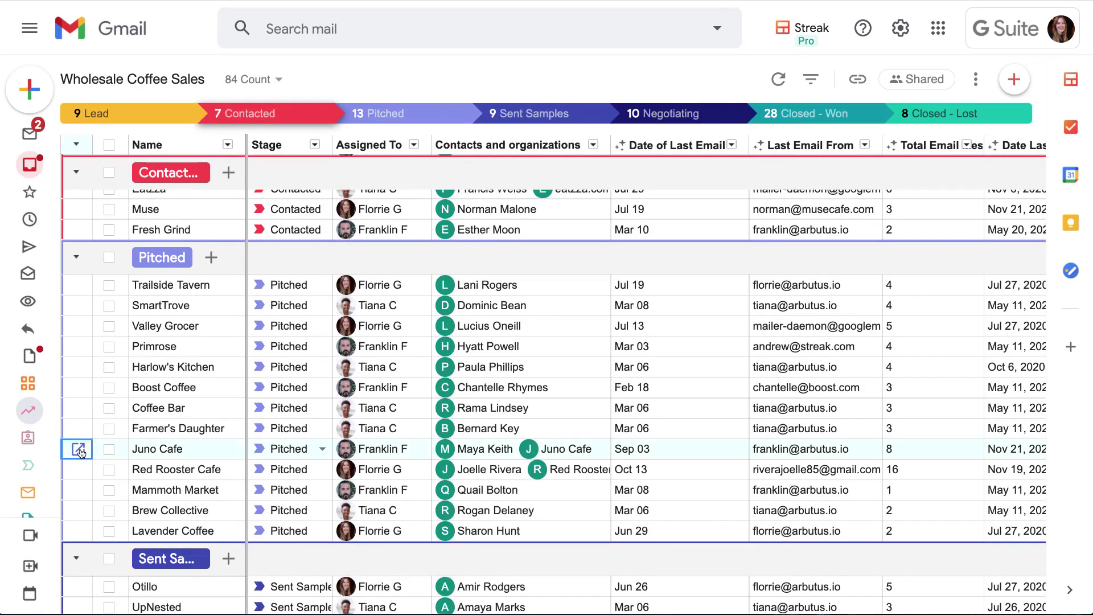
pyautogui.click(79, 450)
pyautogui.moveTo(709, 246)
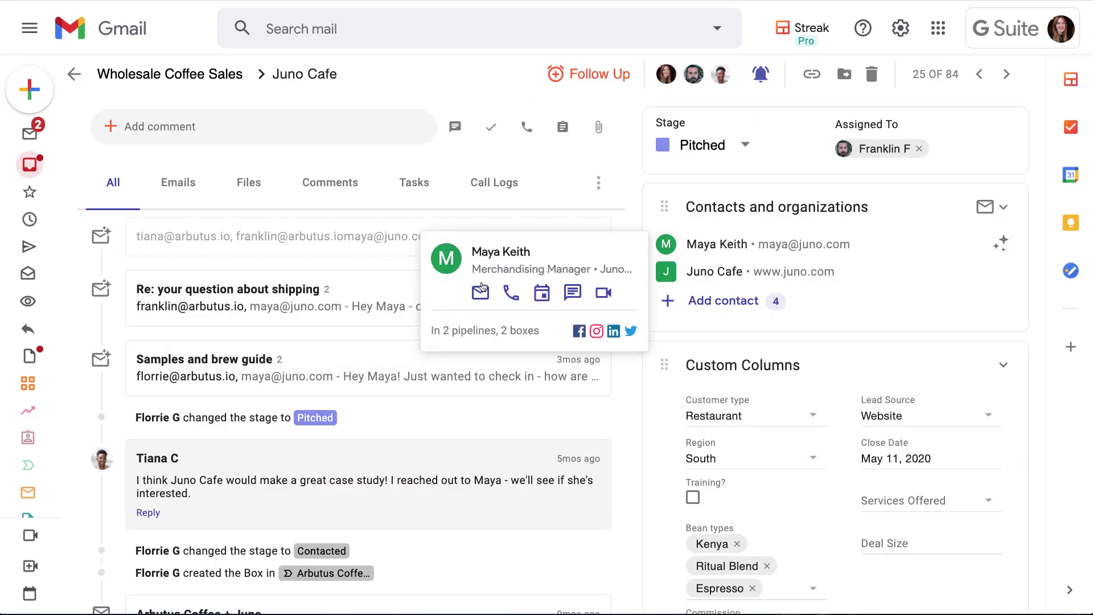
pyautogui.click(543, 295)
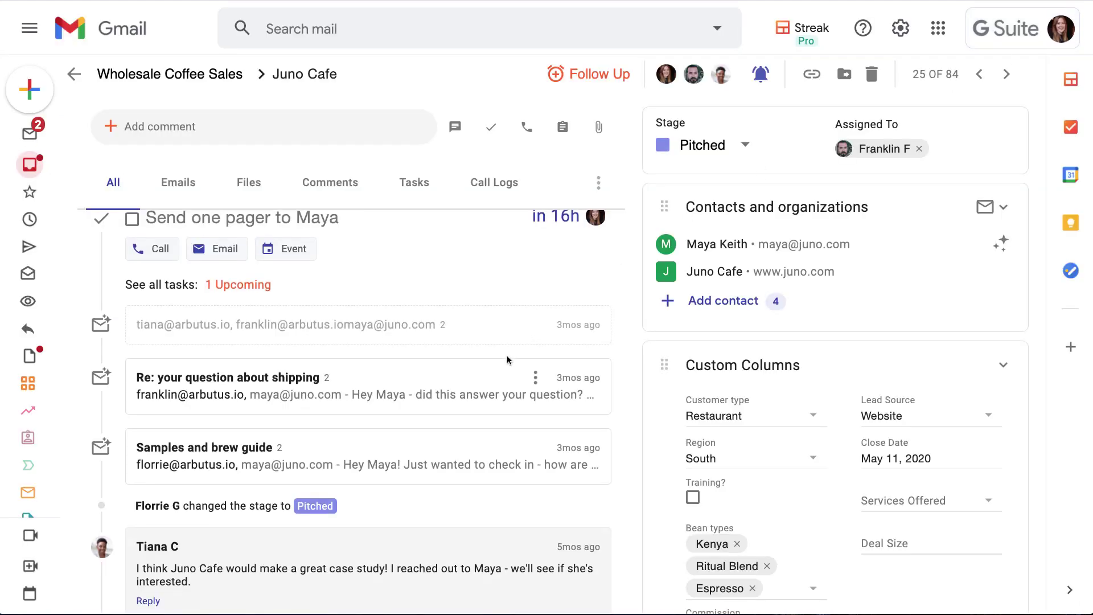
pyautogui.scroll(-2, 506, 355)
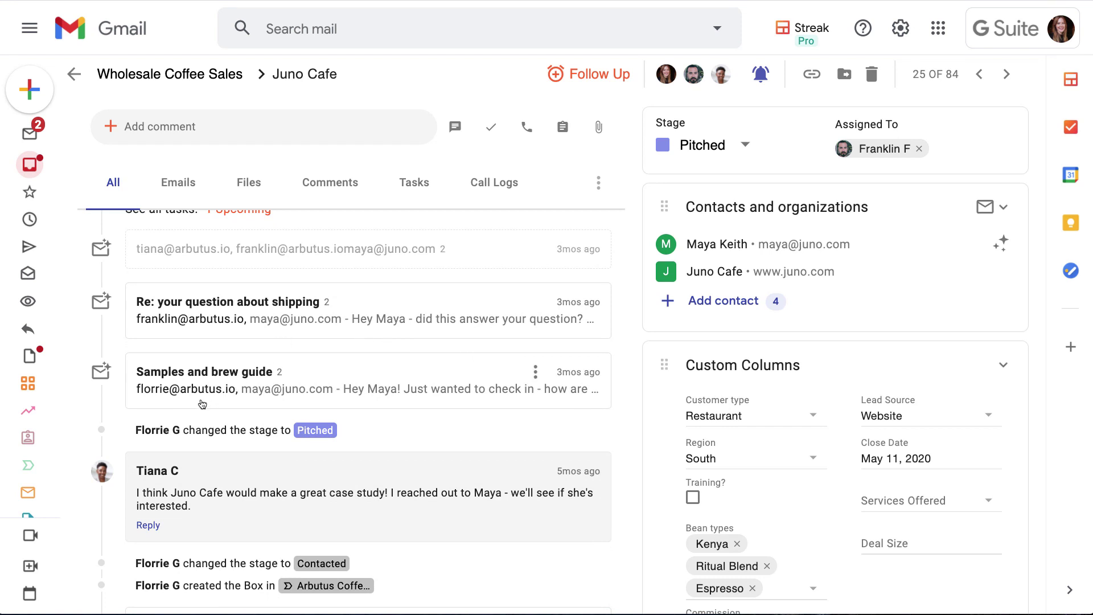
pyautogui.scroll(-2, 202, 410)
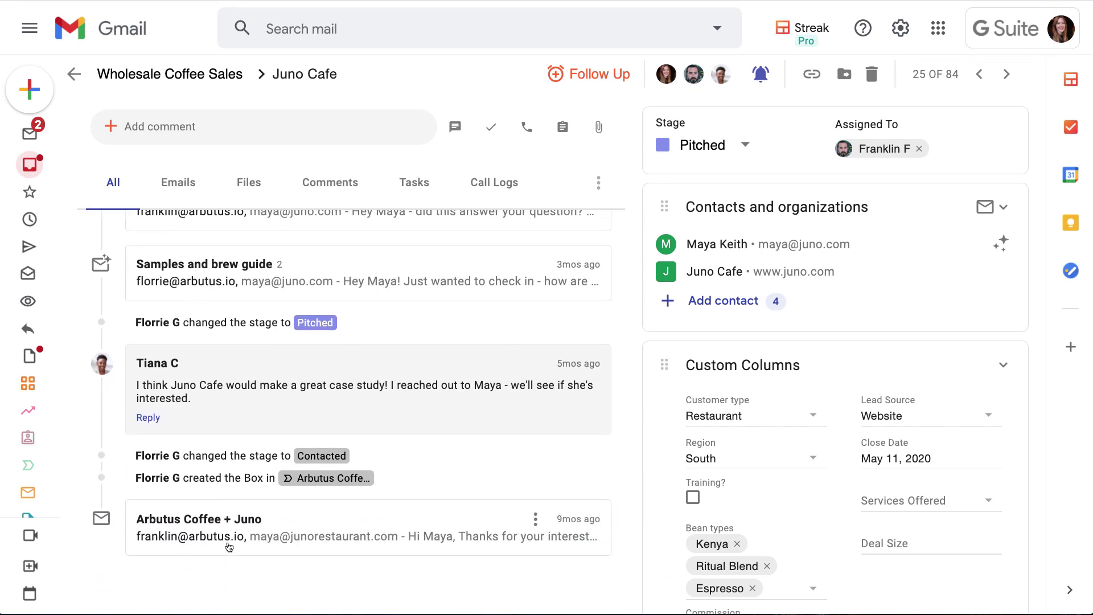
pyautogui.scroll(4, 229, 546)
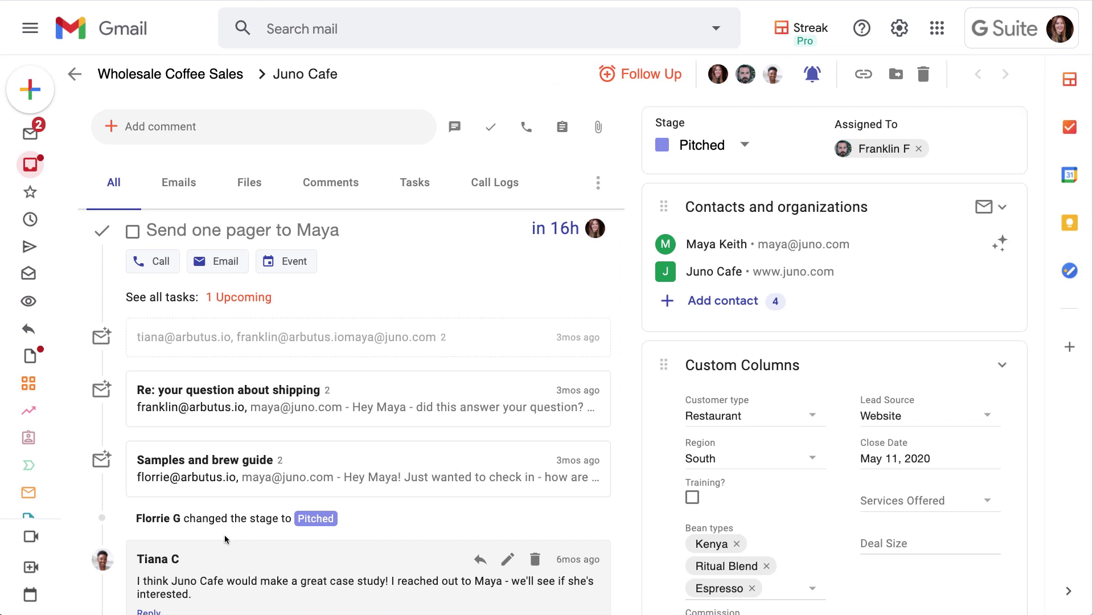
# Open the 'Re: your question about shipping' thread and show the contact's options, including Include all emails
pyautogui.click(210, 404)
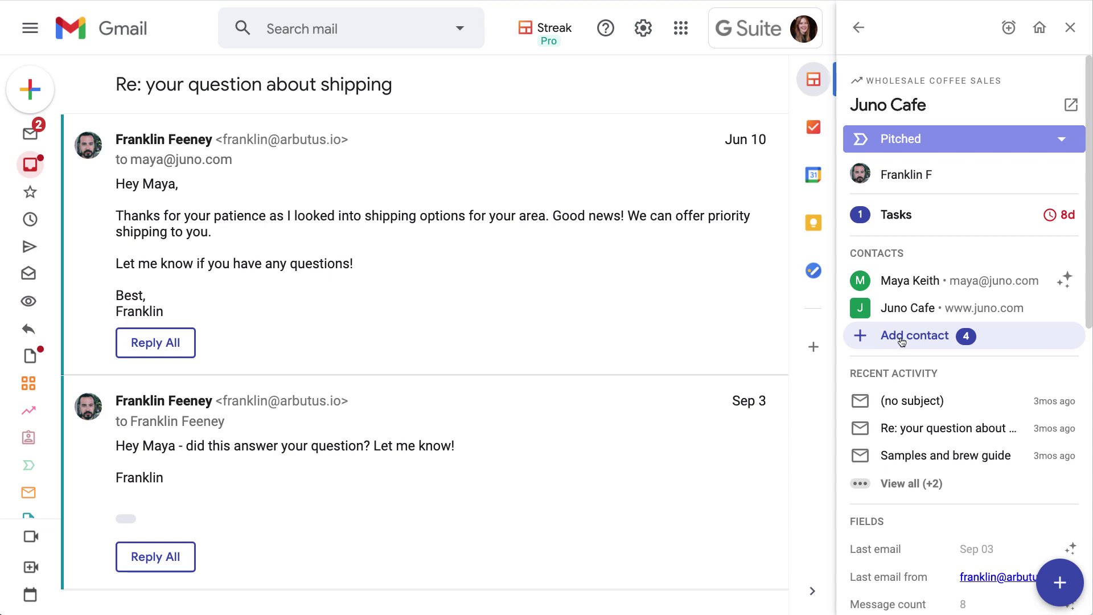
pyautogui.moveTo(922, 280)
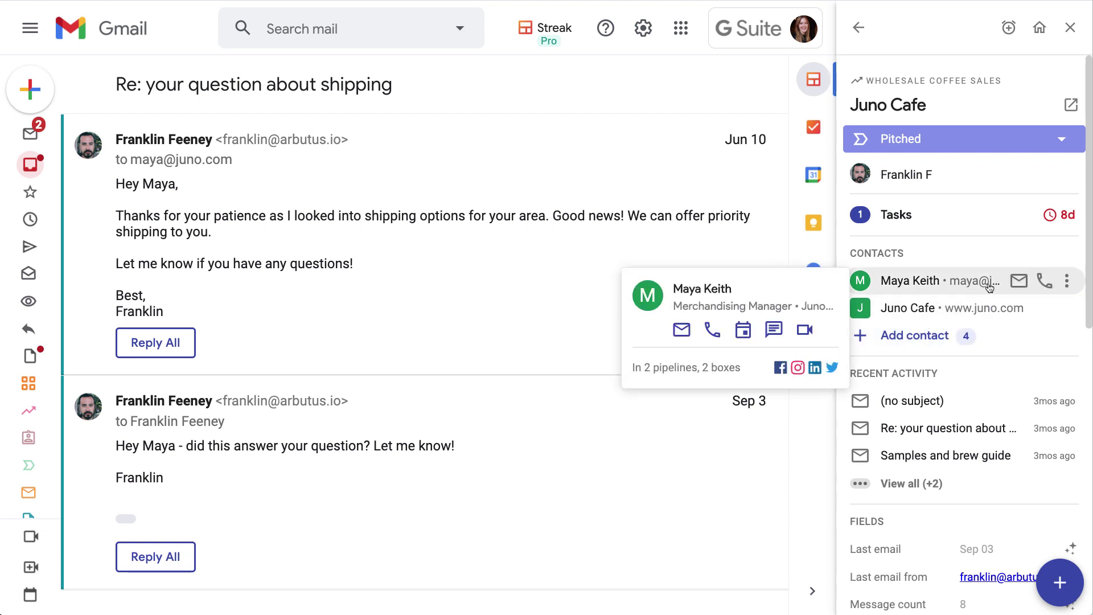
pyautogui.click(1065, 281)
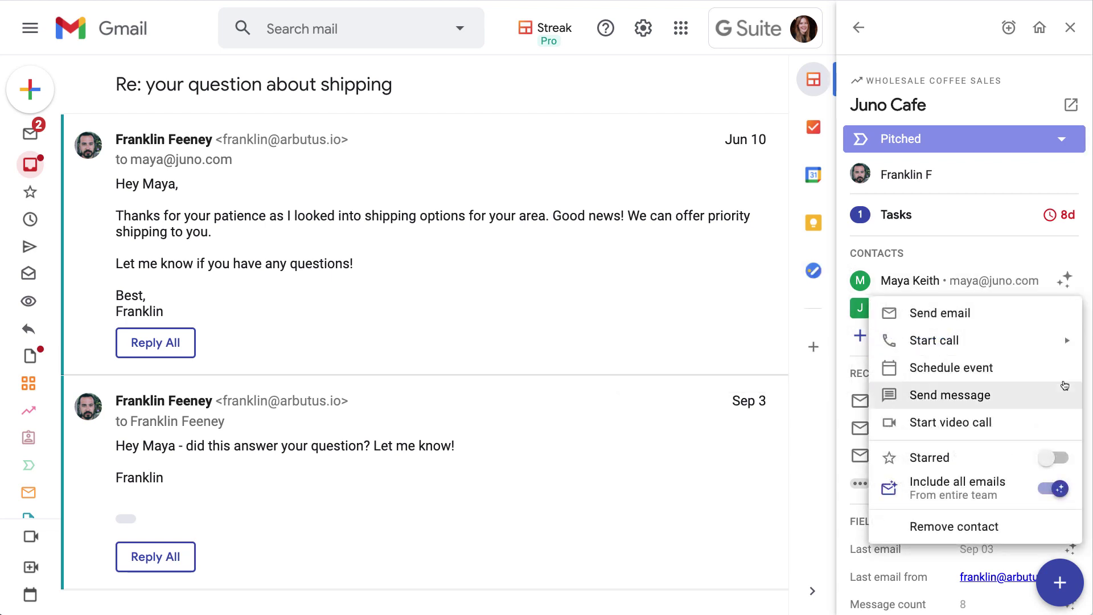